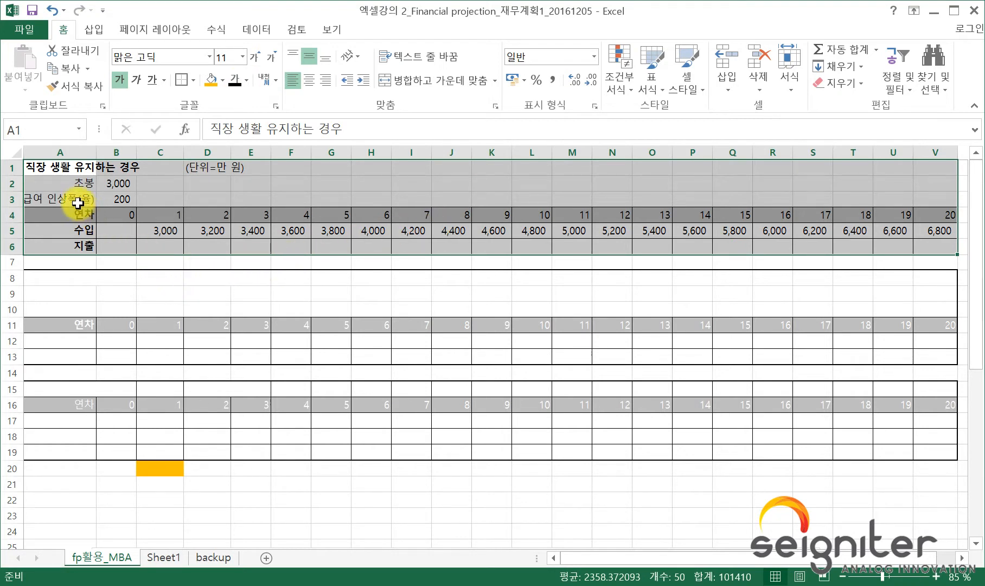
Step: Review the starting salary and salary raise inputs of the 직장 생활 유지하는 경우 scenario
left_click(64, 185)
left_click(121, 183)
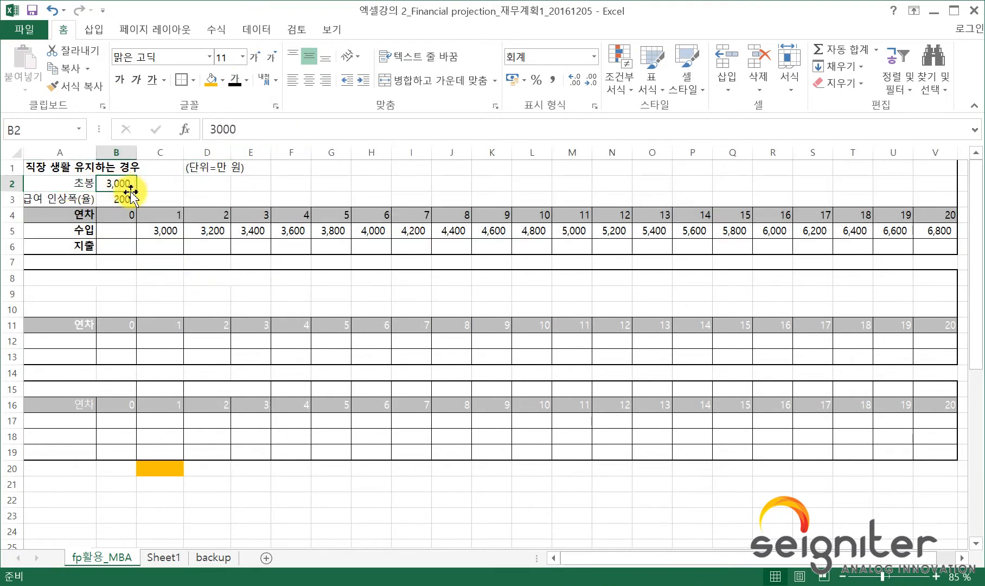
left_click(70, 200)
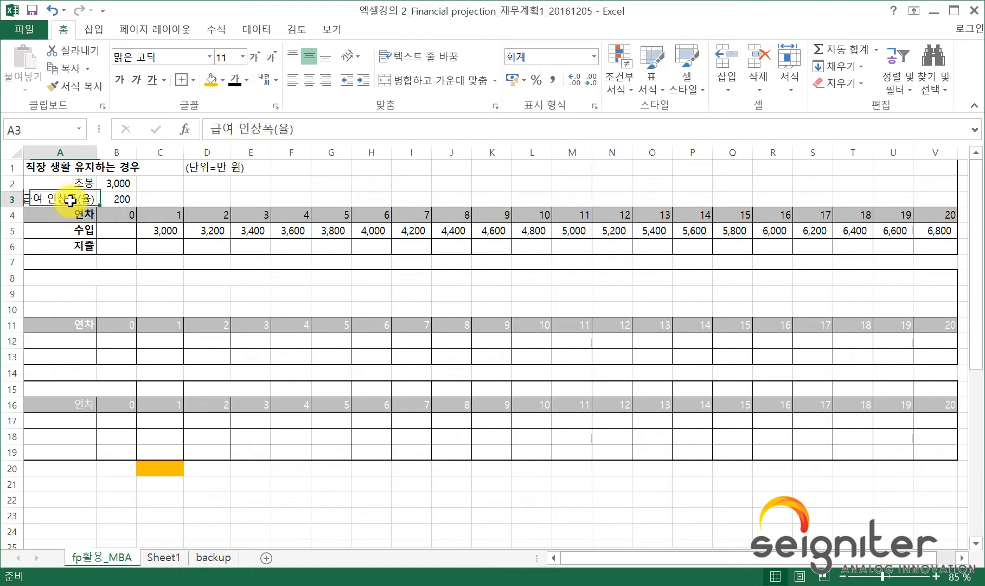
left_click(120, 197)
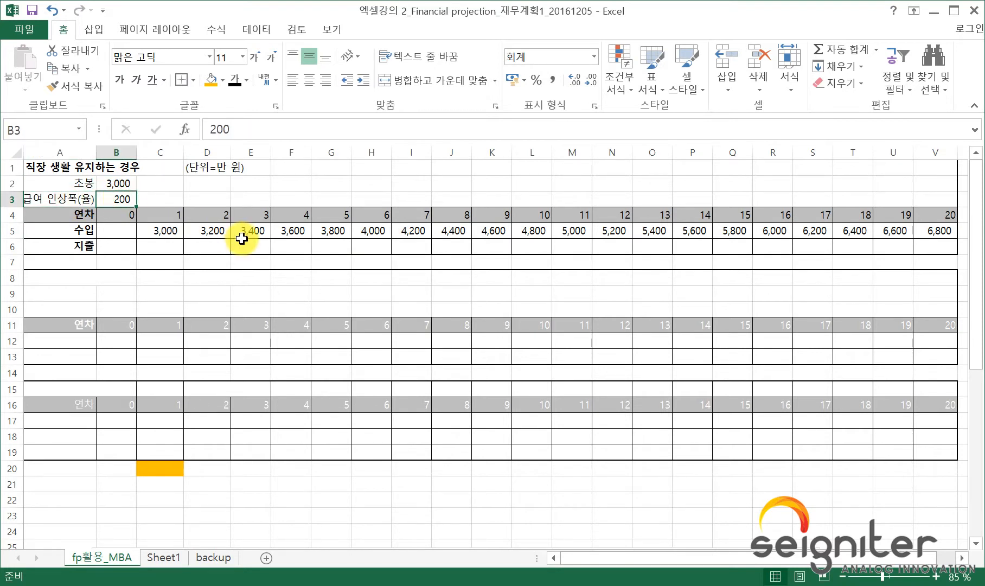
Step: Set the year 1 income in C5 to the starting salary with the formula =B2
left_click(168, 230)
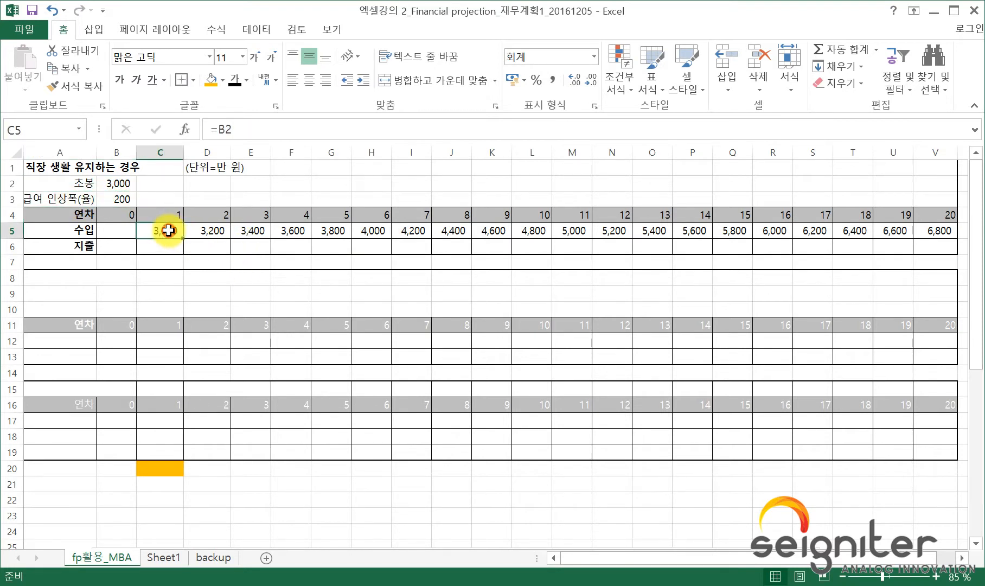
type("=")
key("Left")
key("Up")
key("Up")
key("Up")
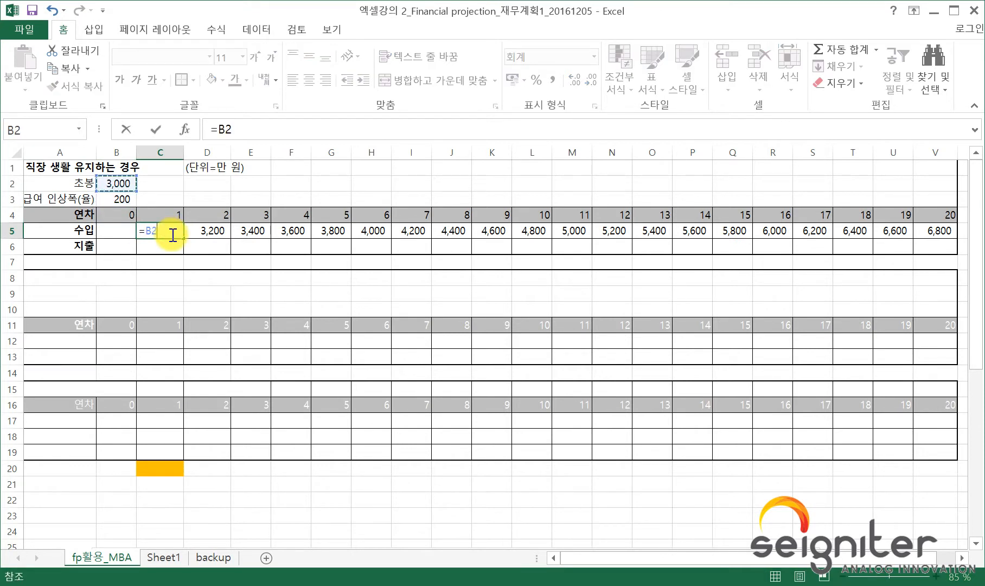
key("Return")
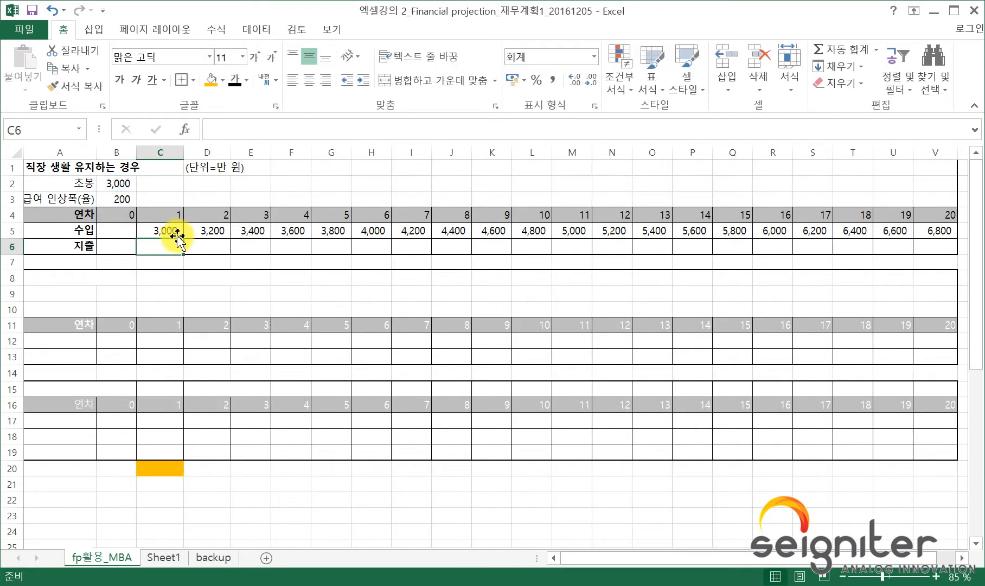
Step: Enter the year 2 income formula =C5+B3 in D5, adding the salary raise to the previous year's income
left_click(215, 230)
type("=")
key("Left")
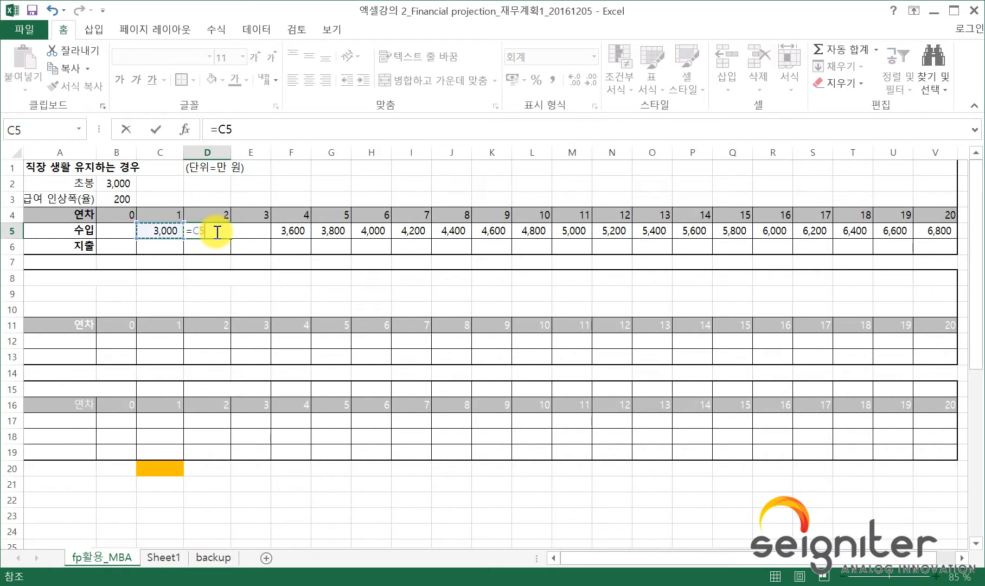
type("+")
key("Up")
key("Up")
key("Left")
key("Left")
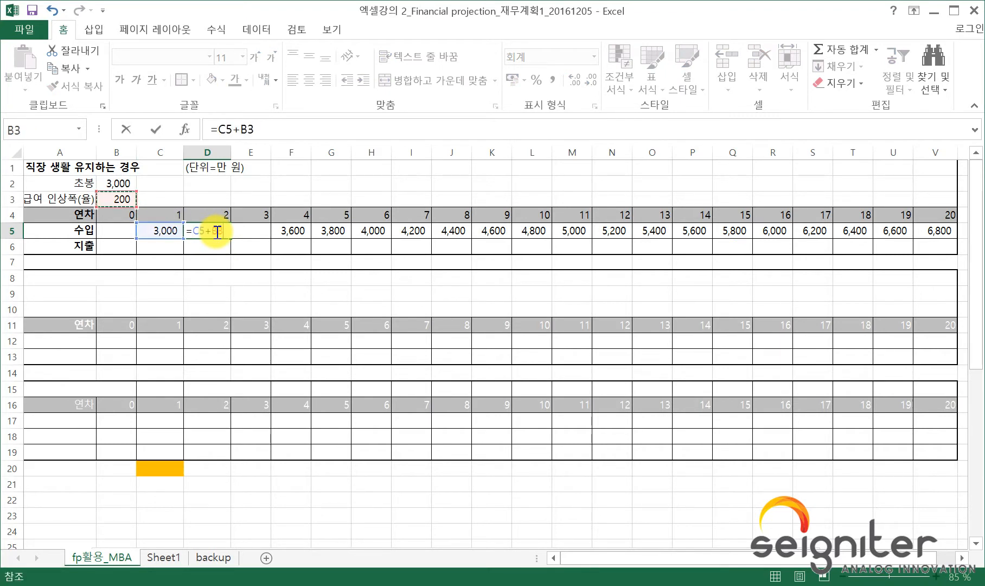
key("F4")
key("Return")
Step: Make the raise reference in D5 absolute (=C5+$B$3) and fill the formula across the income row to year 20 in V5
left_click(216, 230)
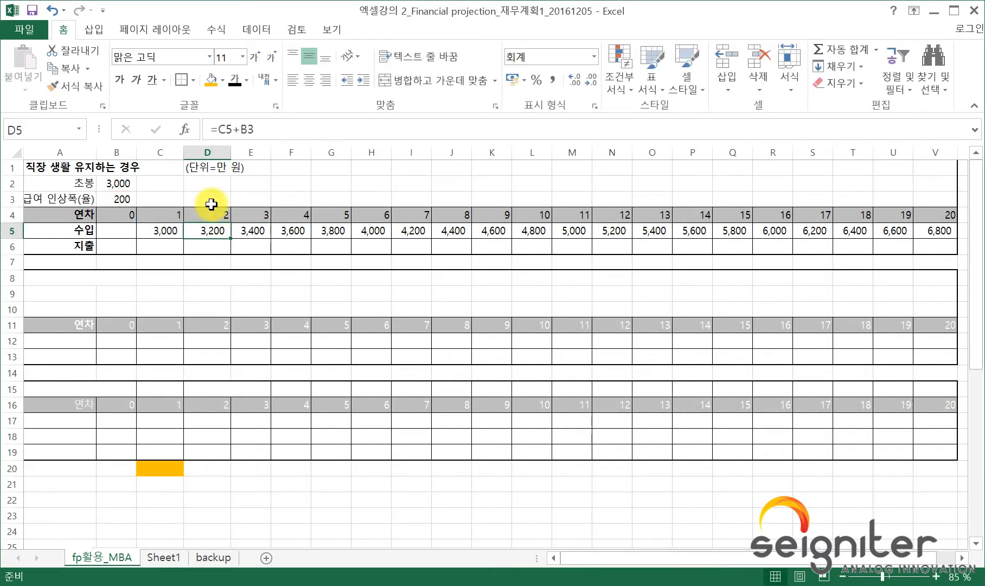
left_click(249, 129)
key("F4")
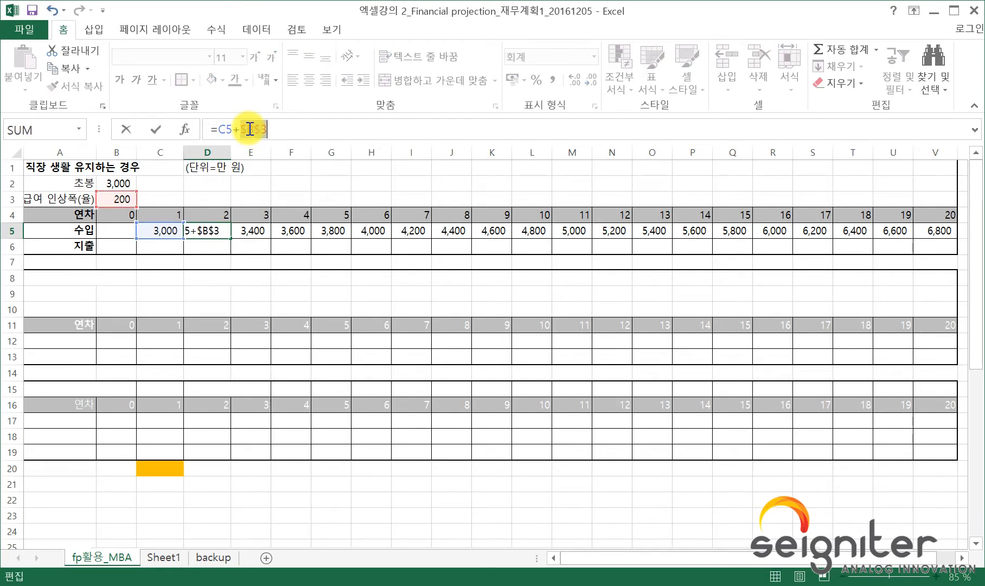
key("Return")
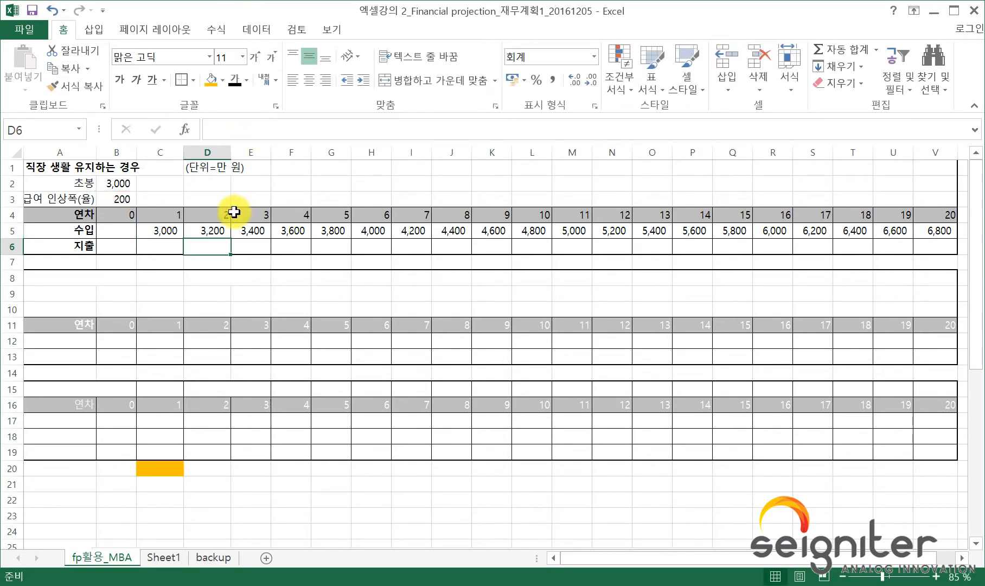
left_click(224, 232)
left_click_drag(230, 238, 939, 243)
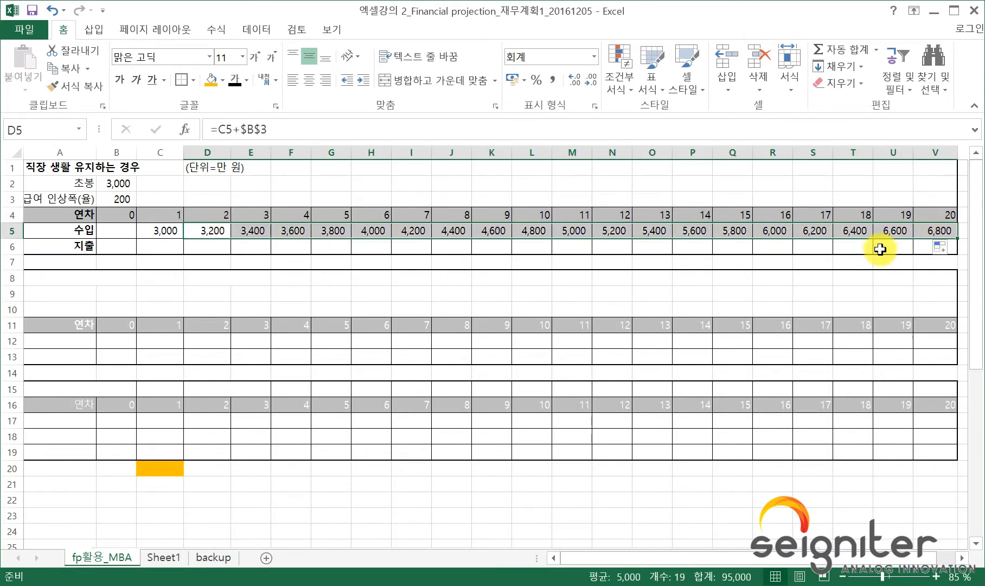
Step: Change the font colour of the second table, A8:V13, to black so its hidden contents can be read
left_click(59, 290)
left_click(932, 357)
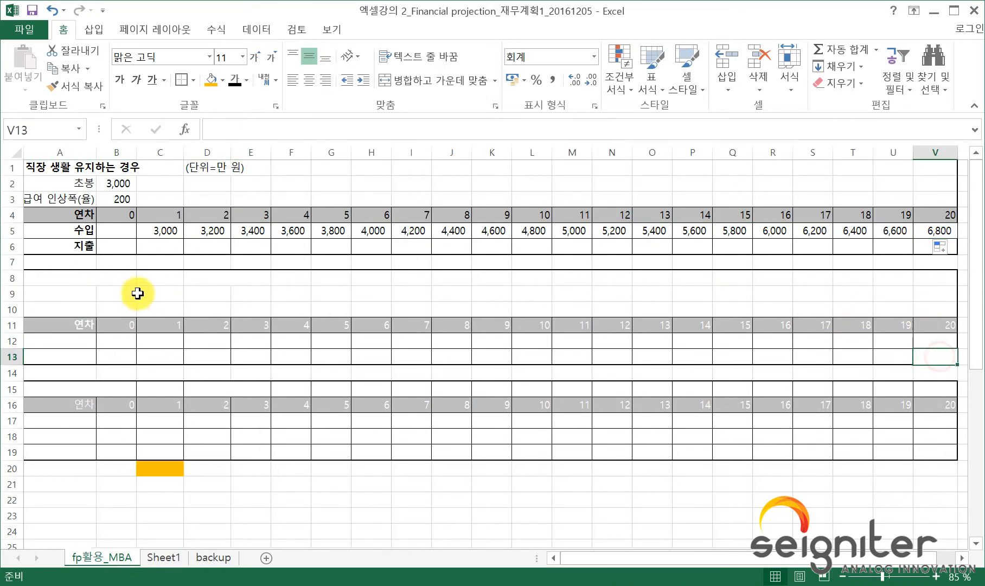
left_click(102, 277, "shift")
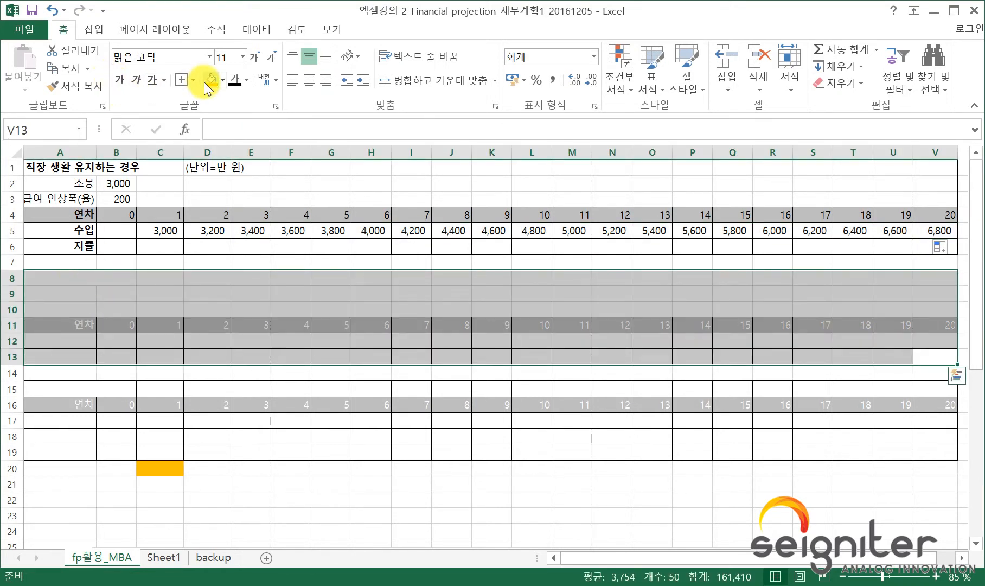
left_click(239, 81)
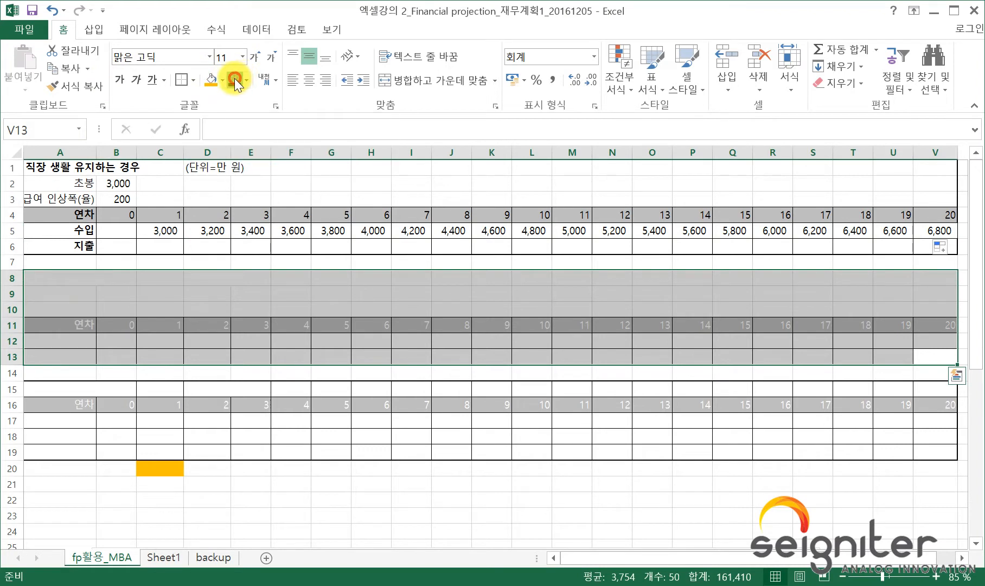
left_click(124, 292)
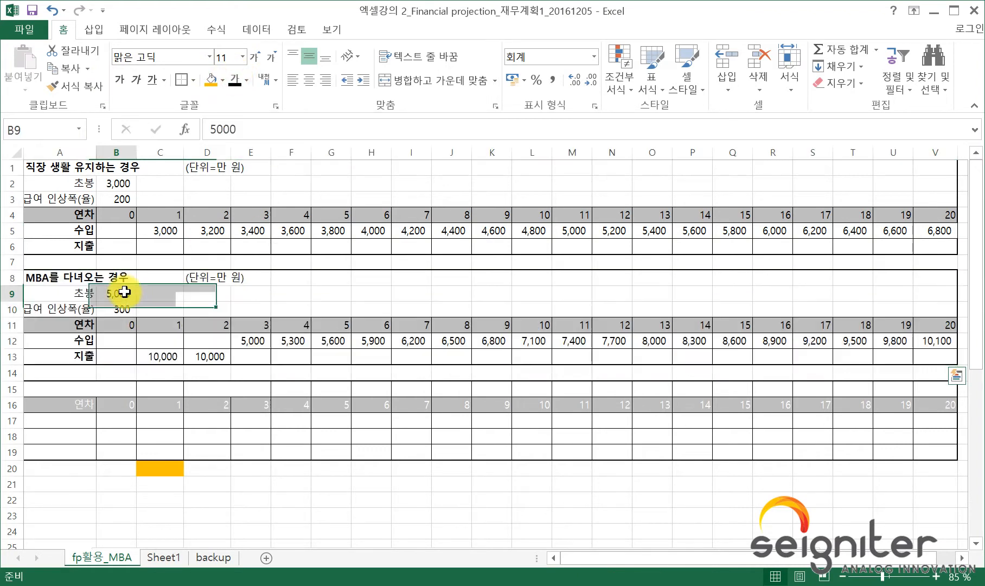
Step: Examine the MBA scenario's starting salary, raise amount and income cells for years 1 to 5, including their formulas
left_click(78, 278)
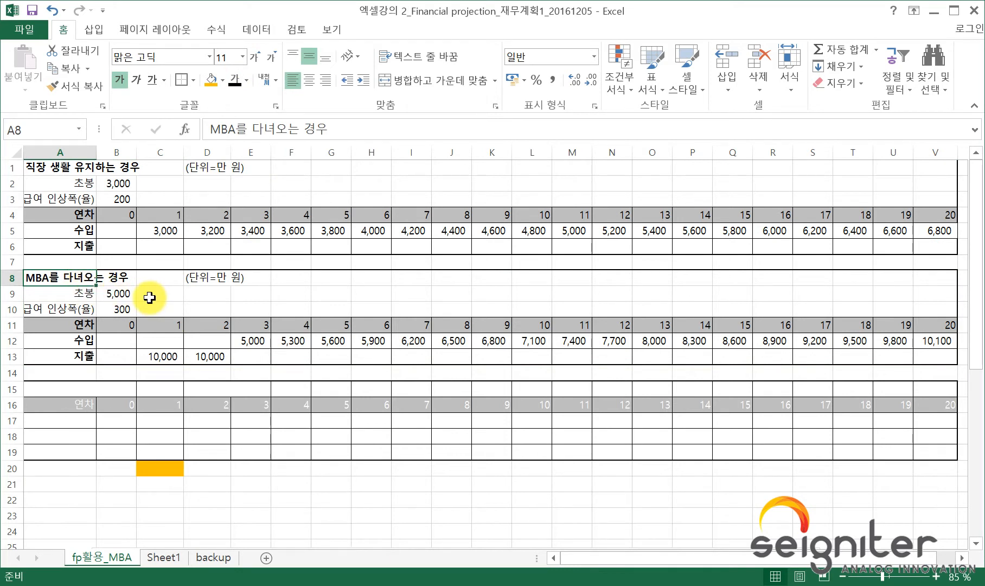
left_click(125, 293)
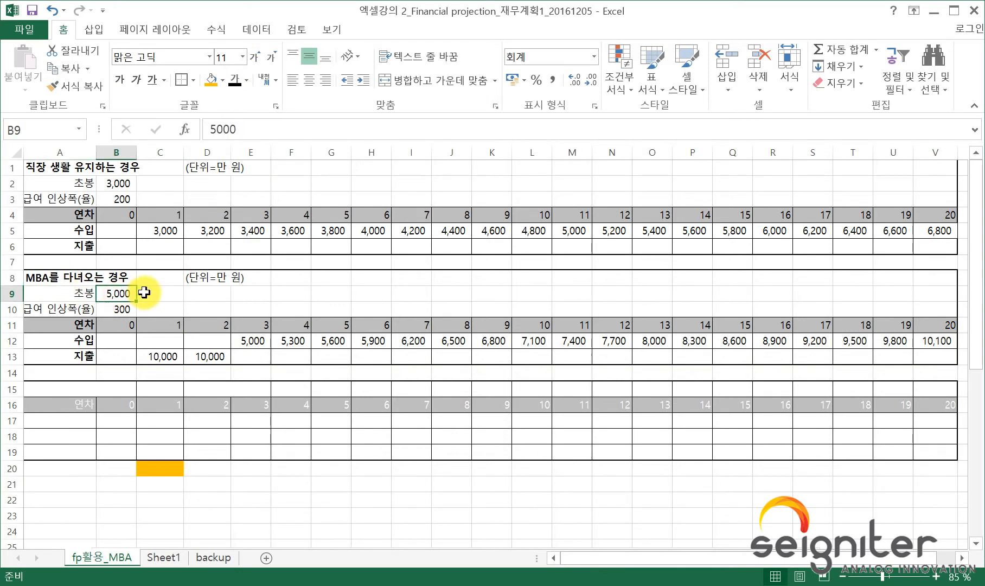
left_click(70, 308)
left_click(120, 309)
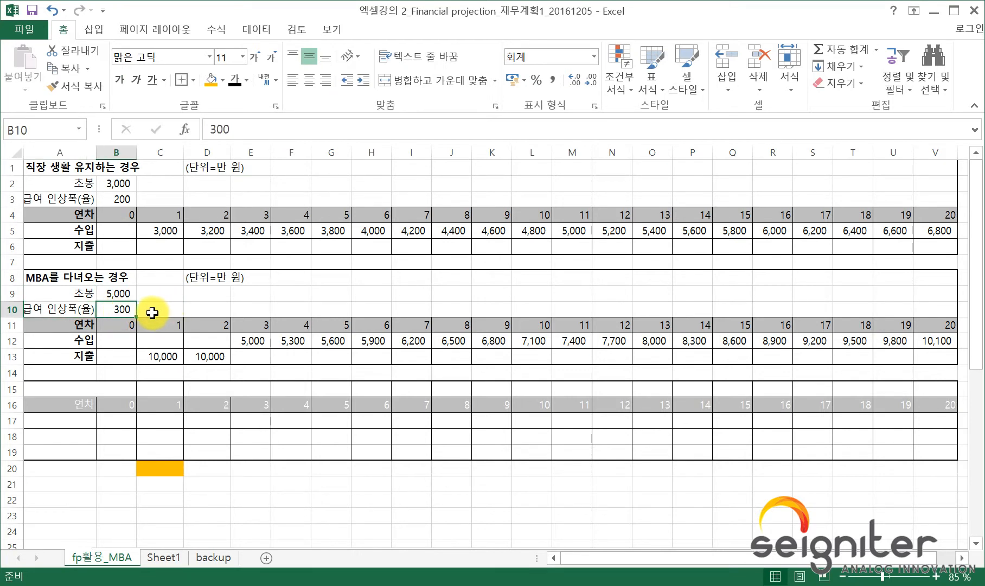
left_click(172, 340)
left_click(201, 340)
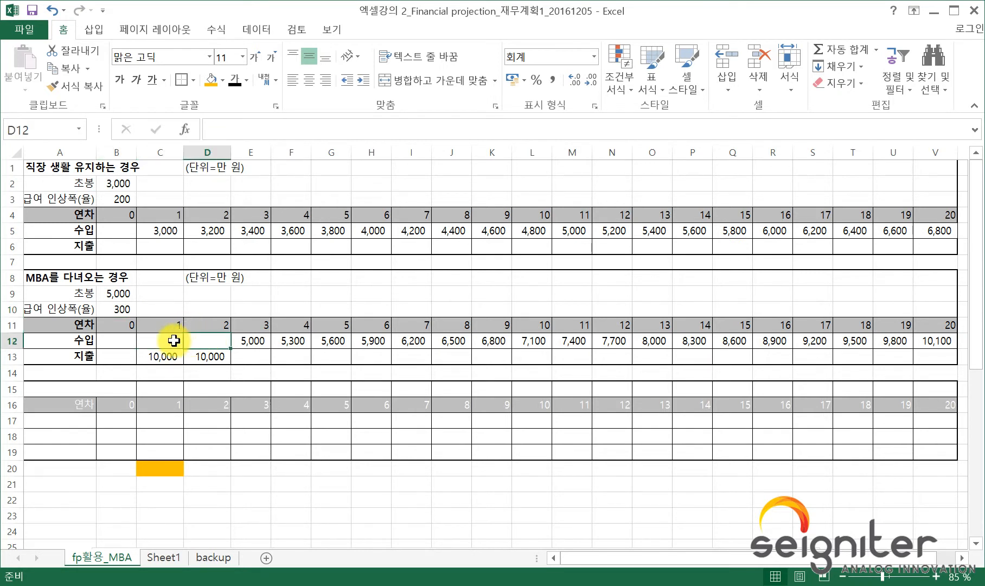
left_click(157, 339)
left_click(208, 340)
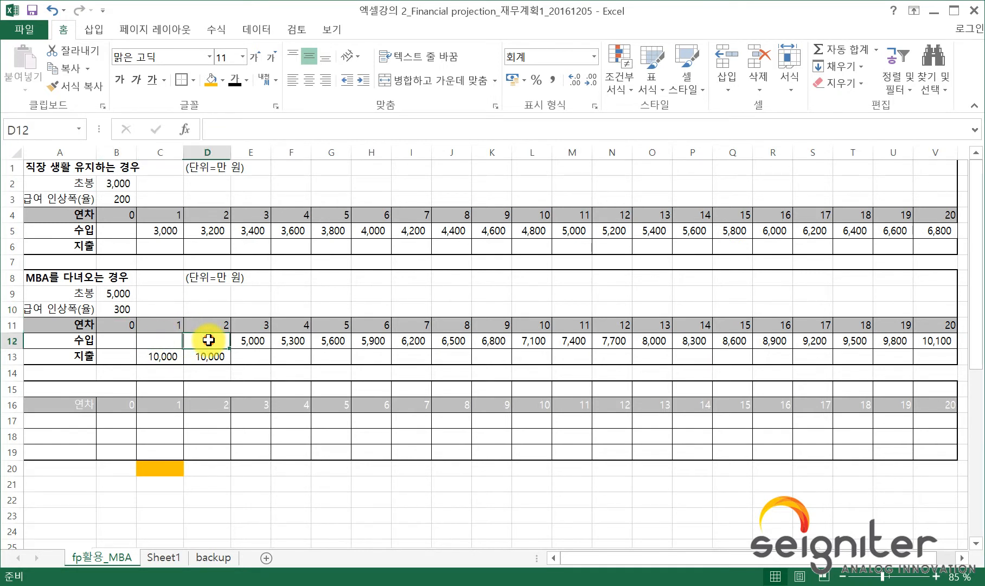
left_click(250, 340)
left_click(122, 293)
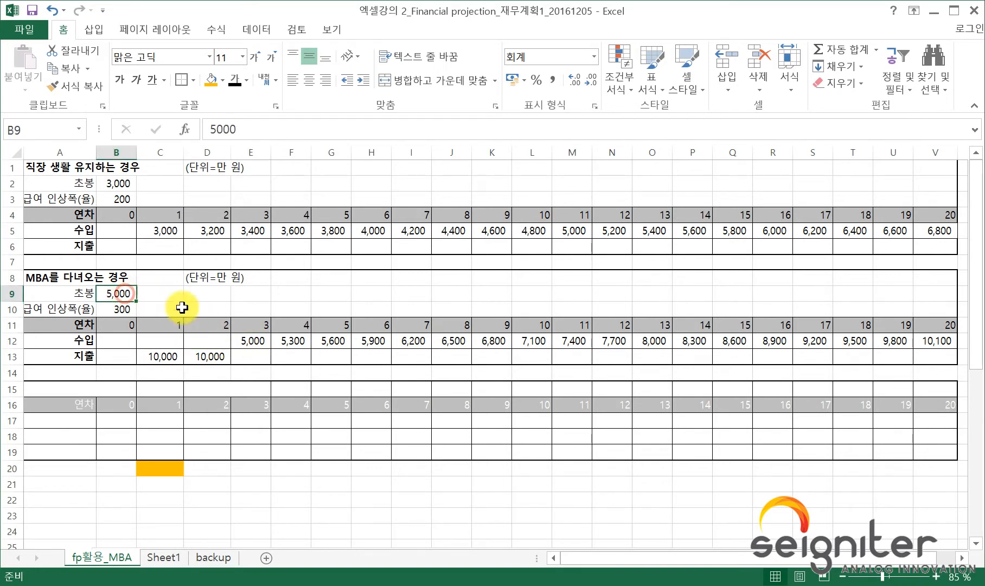
left_click(258, 340)
left_click(296, 339)
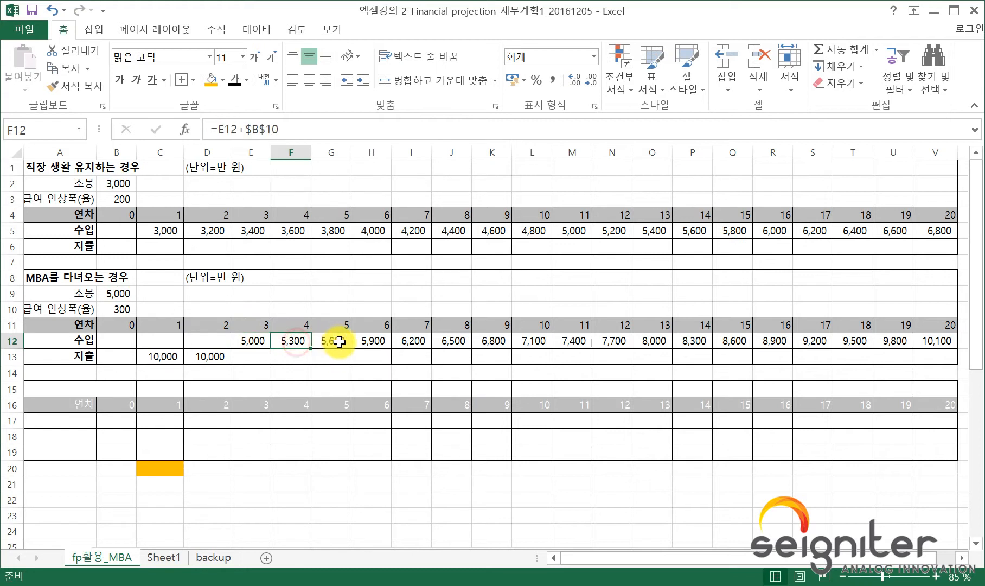
left_click(330, 340)
left_click(251, 342)
left_click_drag(271, 348, 934, 357)
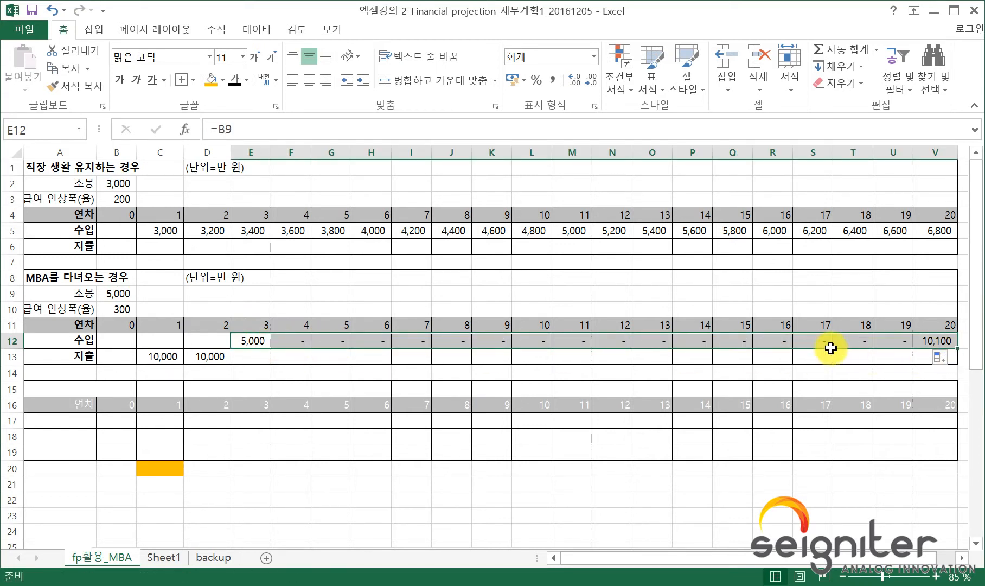
key("ctrl+z")
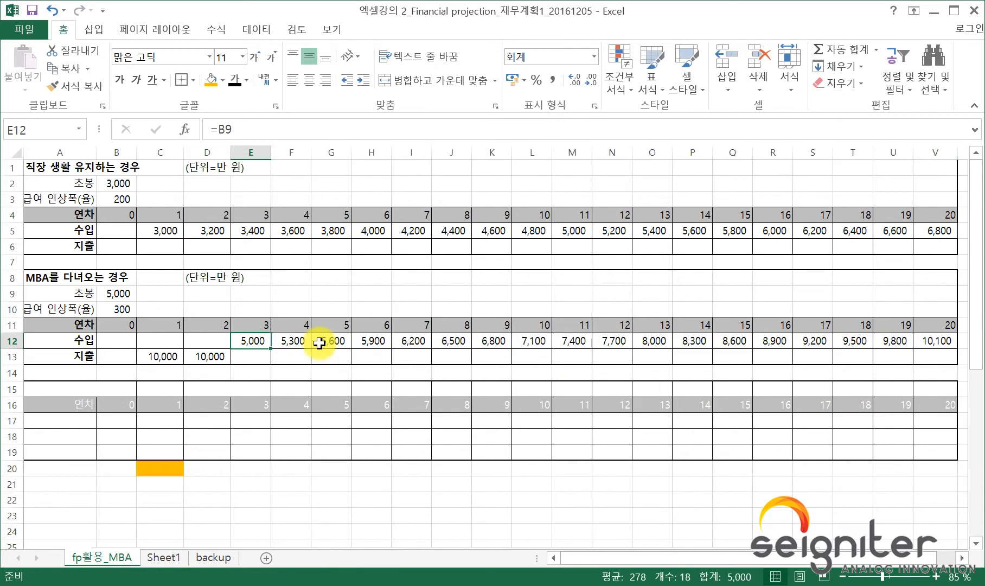
Step: Check the MBA scenario's expense entries for years 1 and 2
left_click(158, 356)
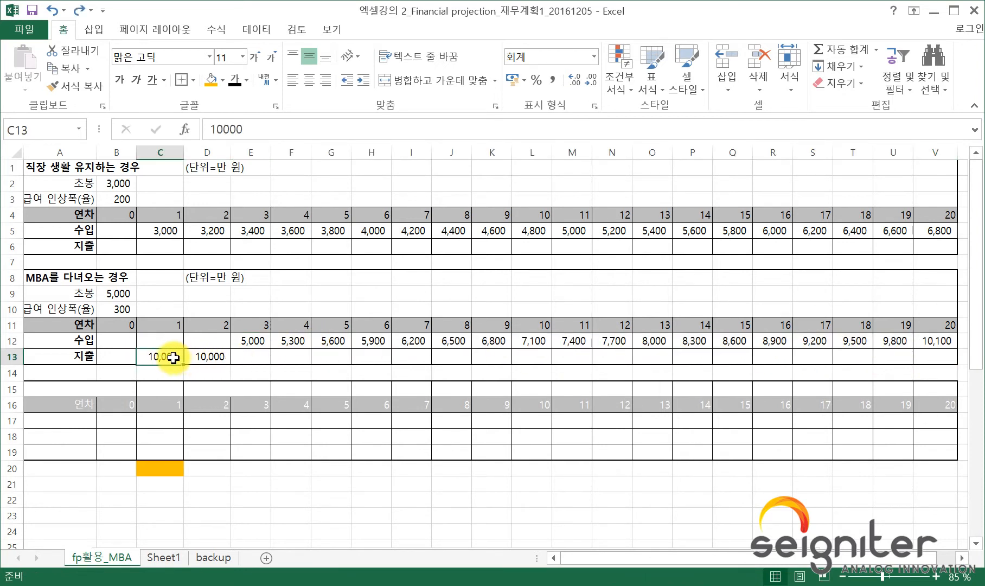
left_click(220, 358)
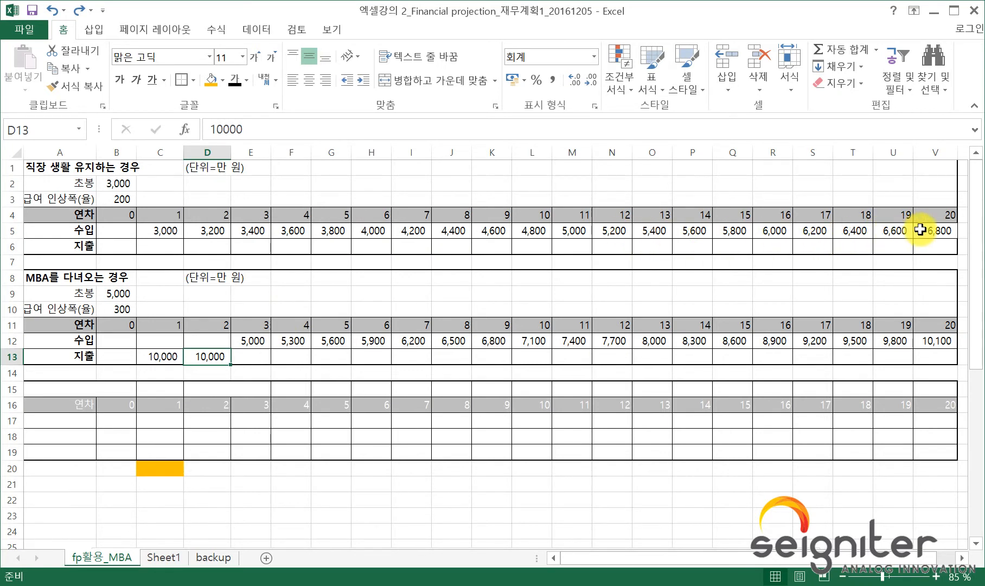
Step: Change the font colour of the third table, A15:V19, to black so its hidden contents can be read
left_click(70, 402)
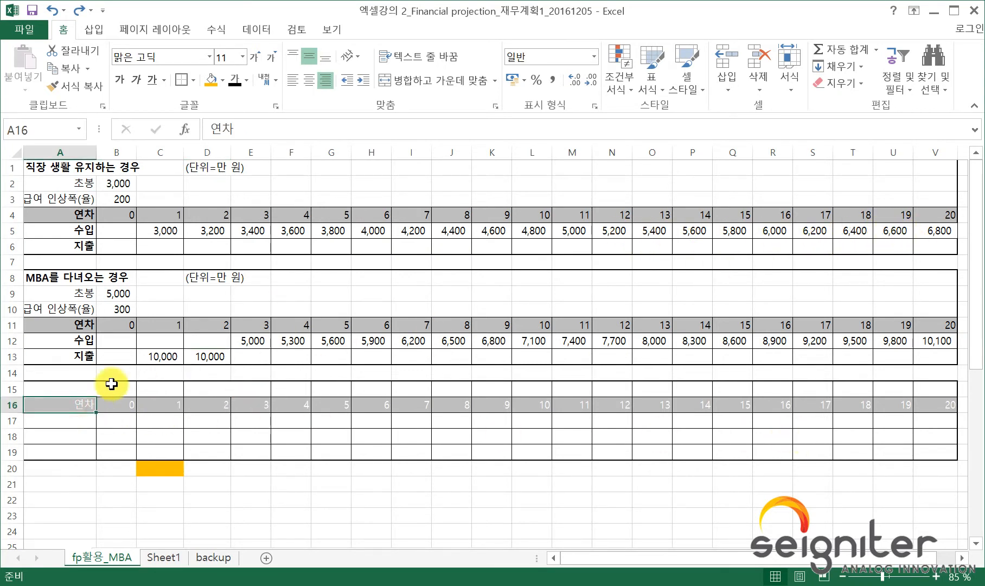
left_click_drag(79, 387, 941, 449)
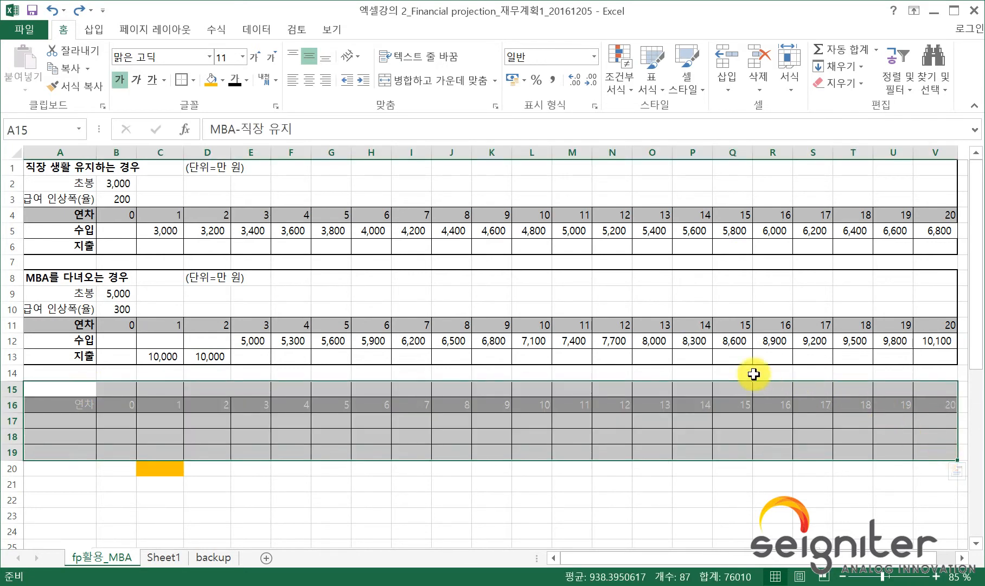
left_click(234, 79)
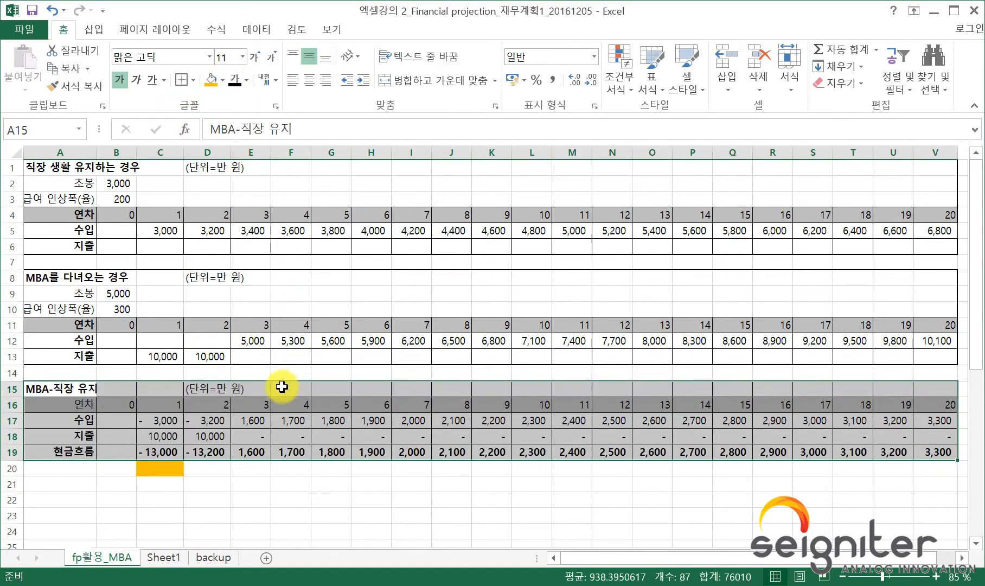
left_click(255, 478)
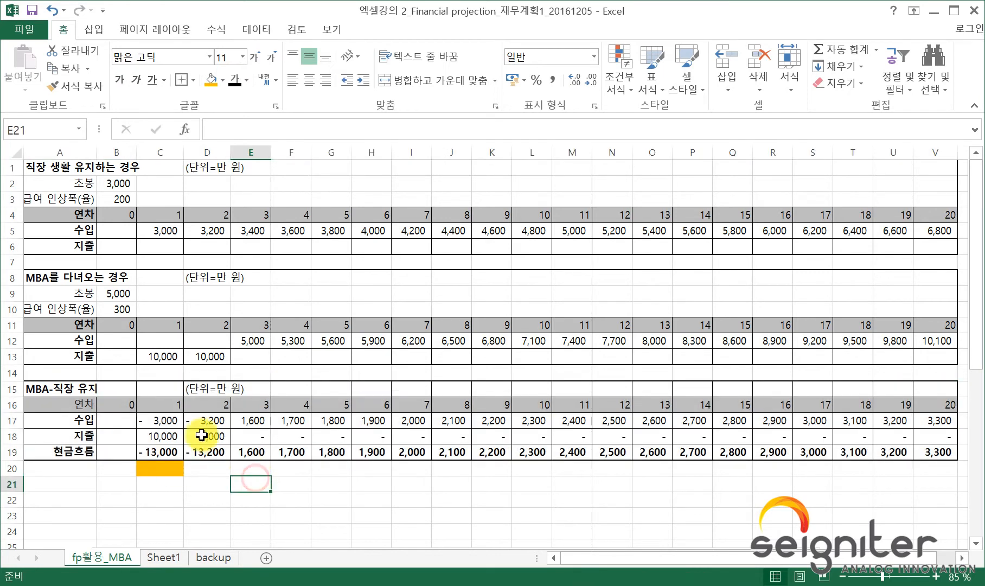
Step: Examine the year 1 income difference formula in C17 and the income cells of both scenarios that it compares
left_click(167, 421)
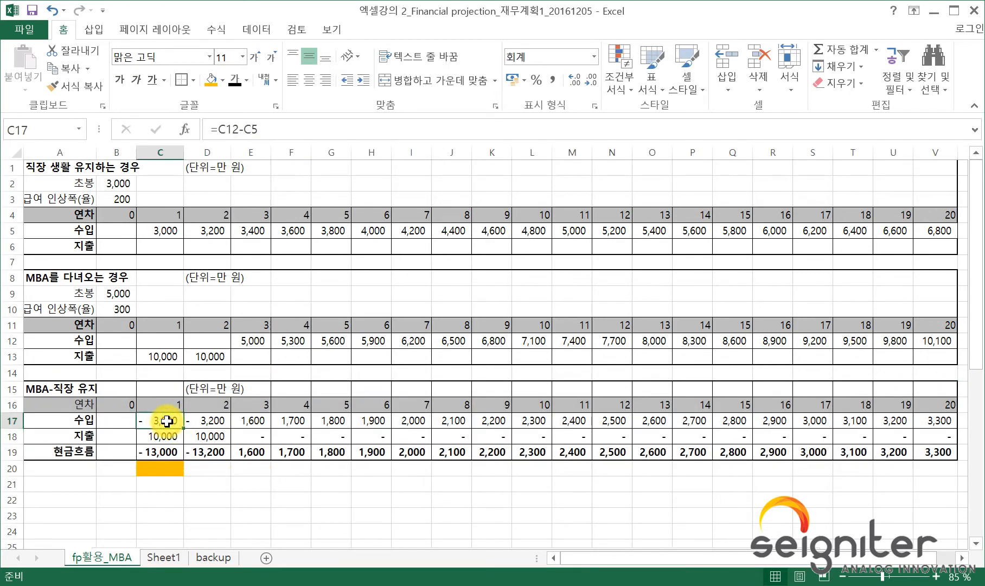
left_click(255, 341)
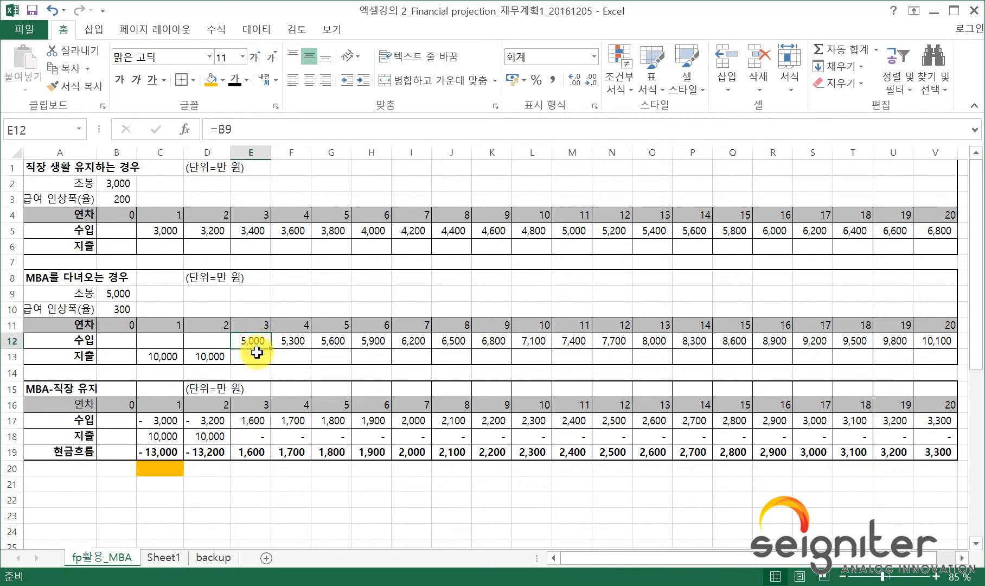
left_click(168, 340)
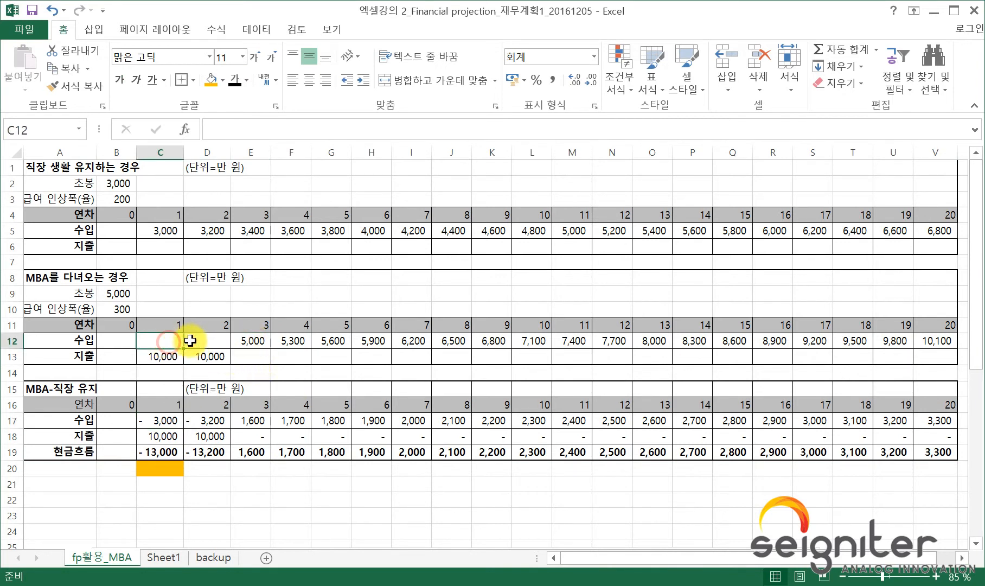
left_click(169, 230)
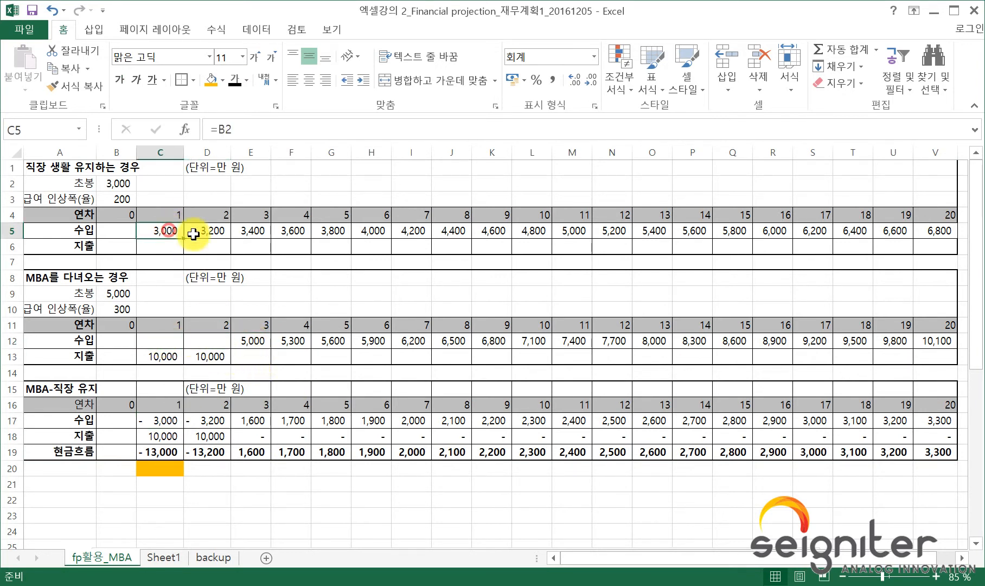
Step: Fill the year 1 and 2 income cells of both scenarios, C5:D5 and C12:D12, with orange
left_click(202, 230, "ctrl")
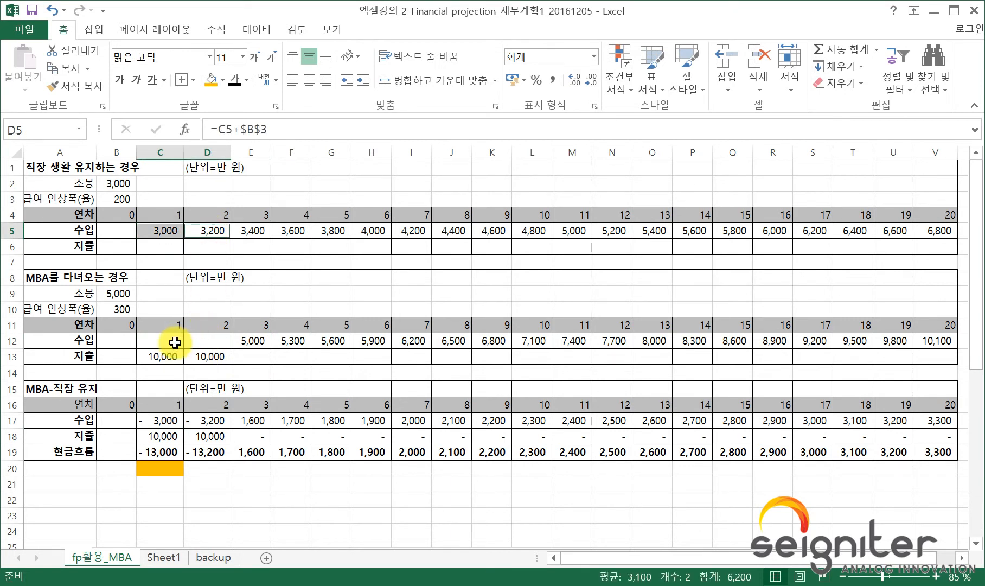
left_click(210, 80)
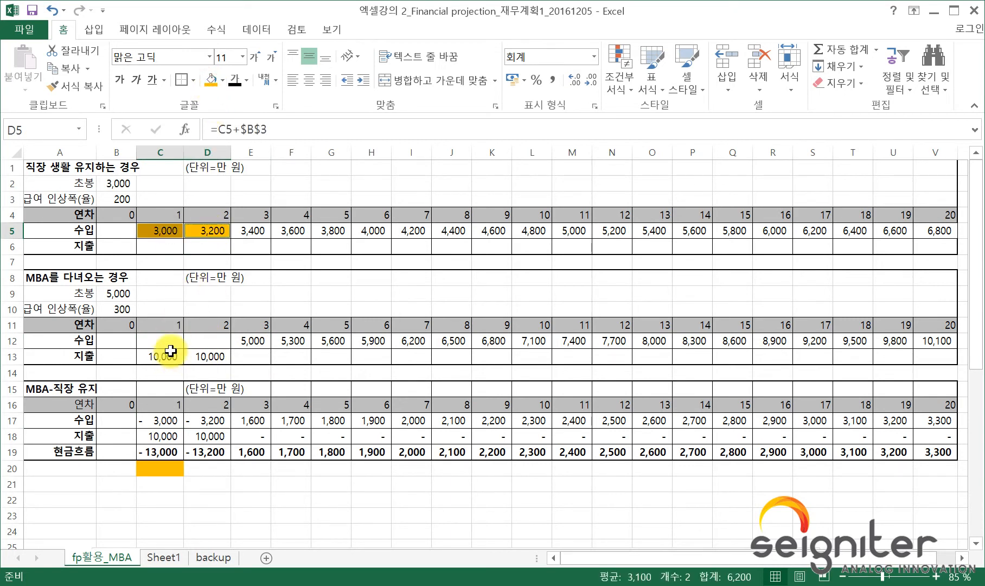
left_click_drag(172, 340, 202, 341)
key("F4")
Step: Examine the income difference formulas for years 1 and 2 in C17 and D17 and the cells they reference
left_click(172, 425)
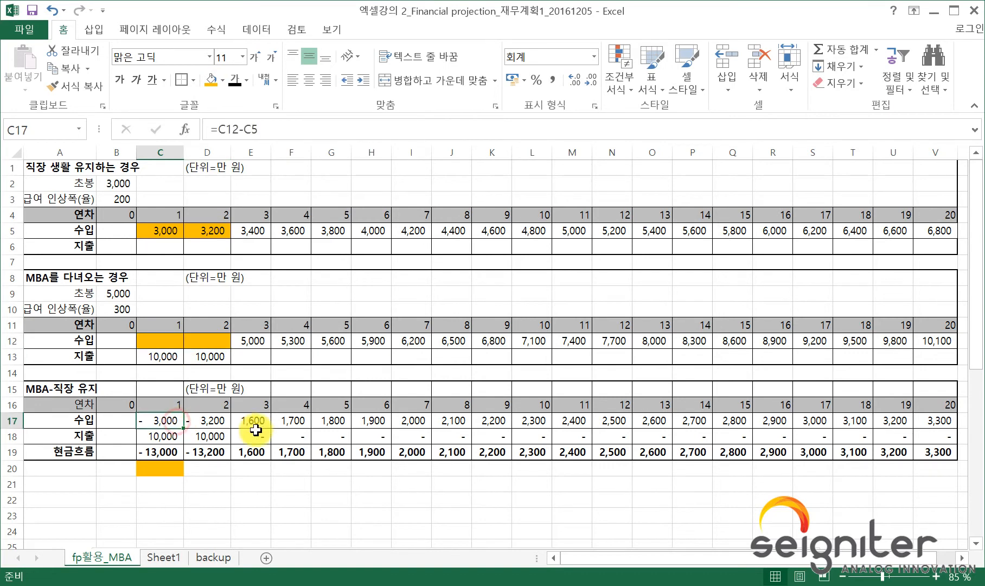
left_click(274, 130)
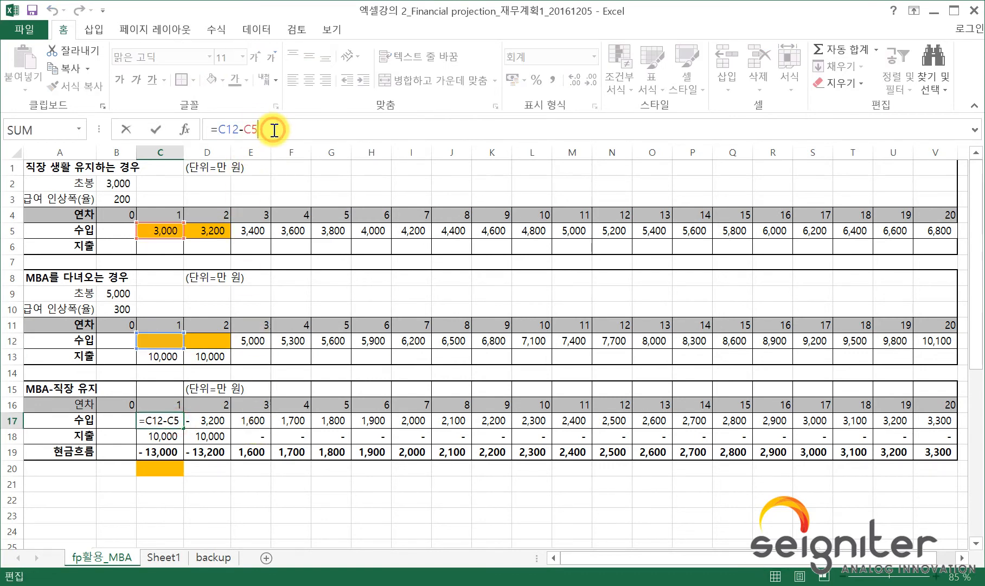
key("Return")
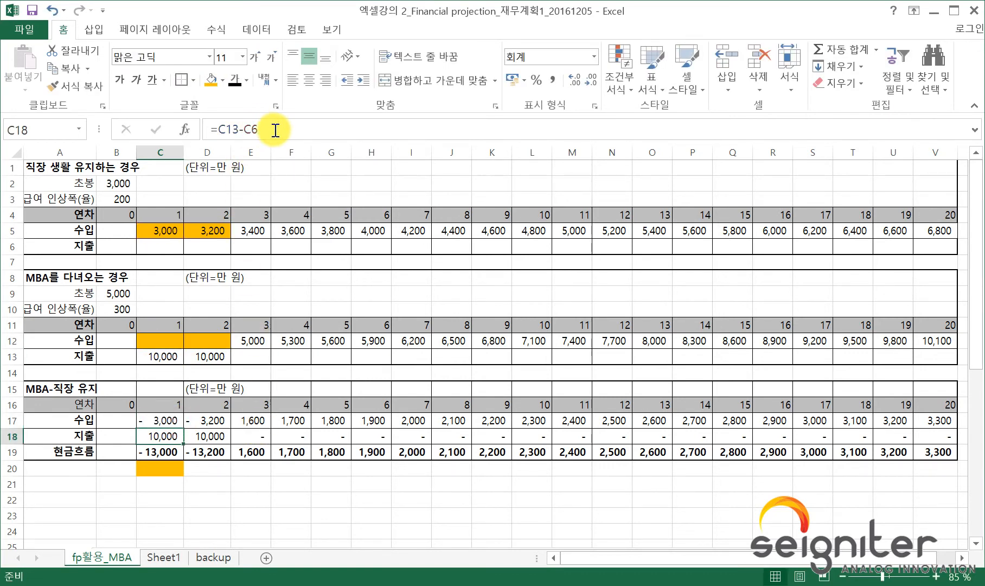
key("Up")
key("Right")
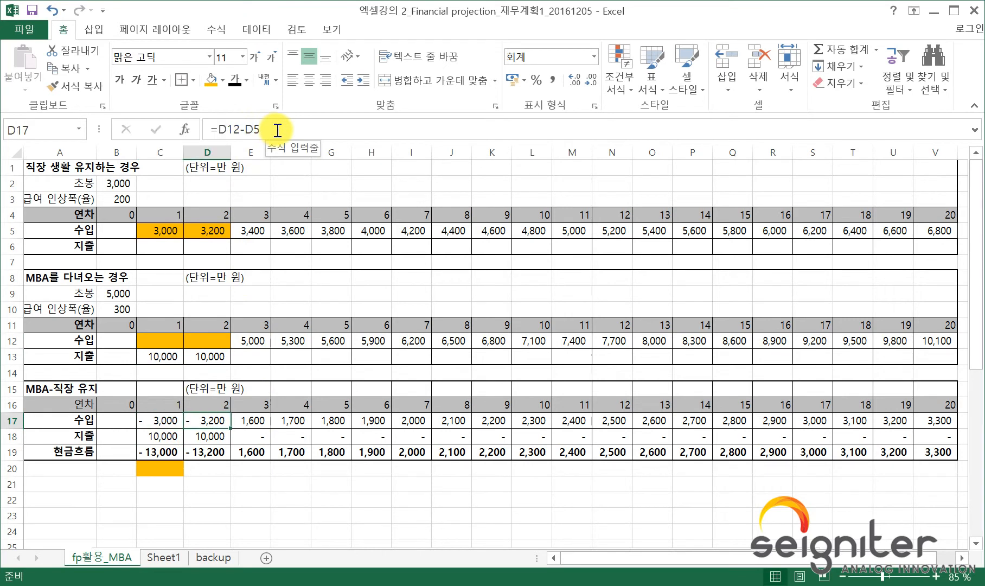
Step: Re-enter the year 3 income difference in E17 as =E12-E5 and fill it across through year 20 in V17
left_click(254, 423)
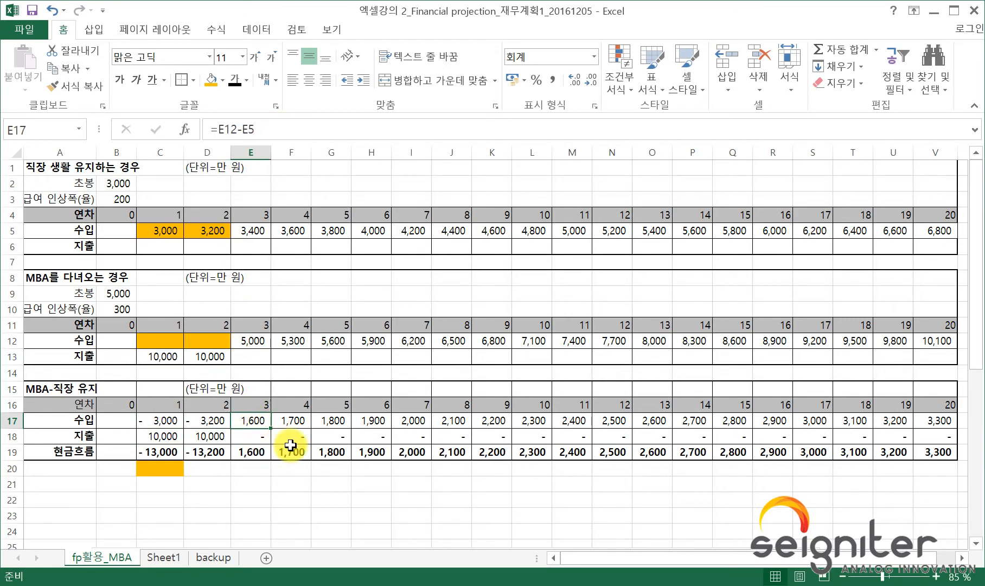
type("=")
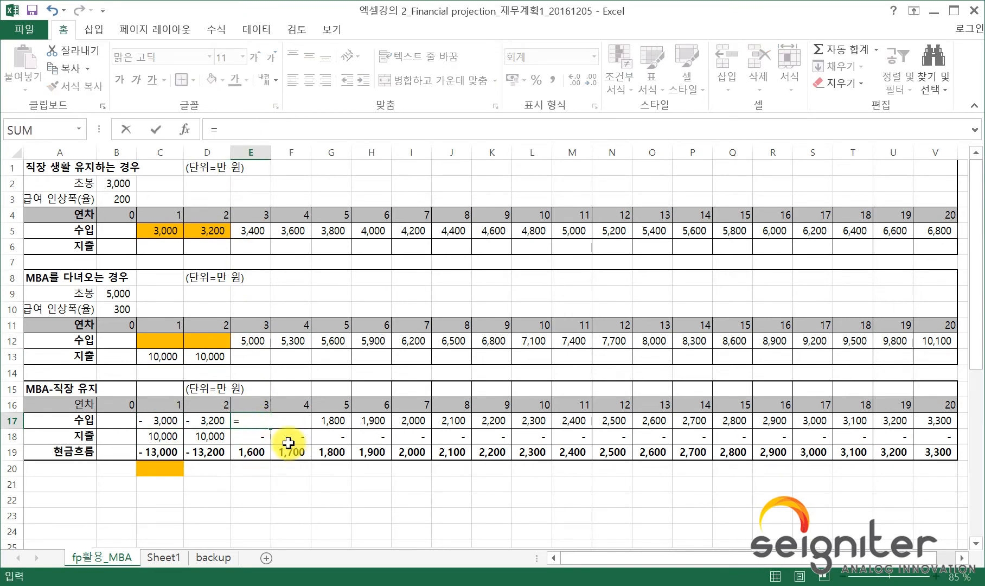
left_click(259, 336)
type("-")
left_click(256, 229)
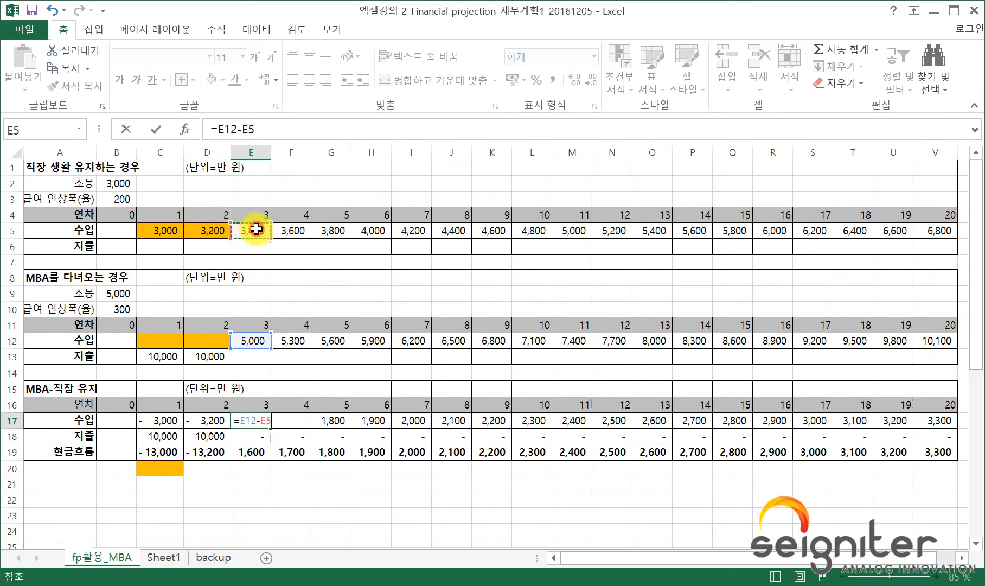
key("Return")
left_click(255, 421)
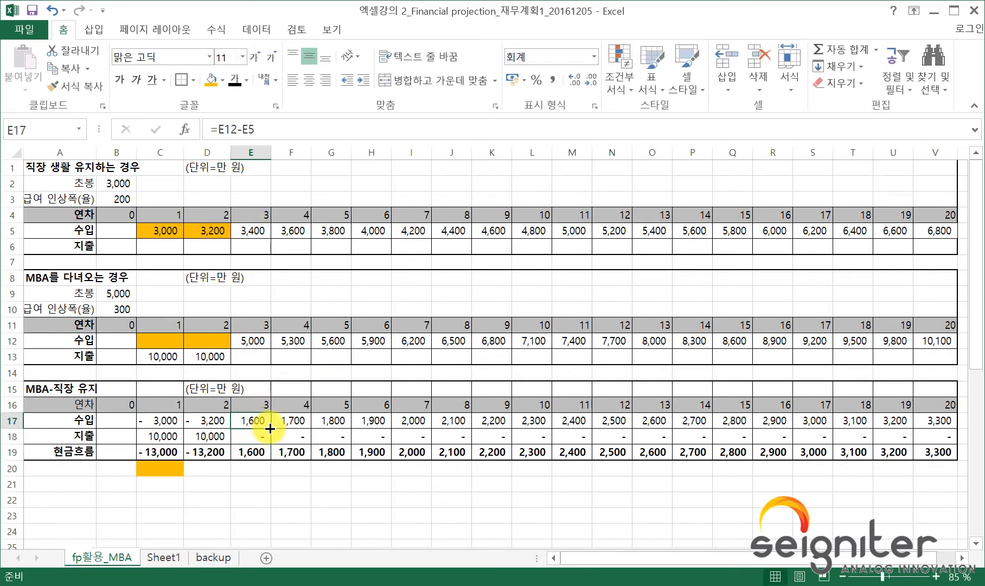
left_click_drag(270, 427, 954, 428)
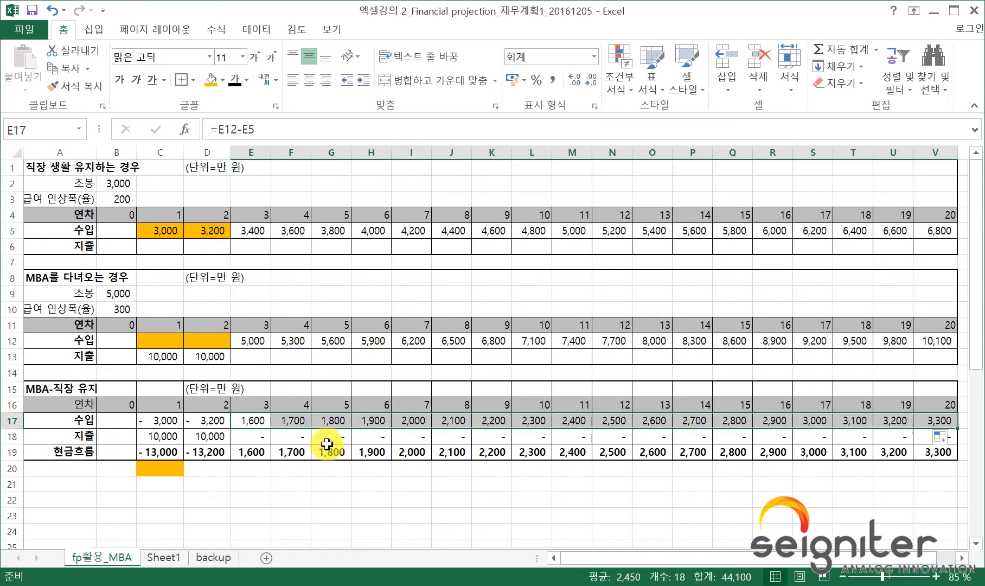
Step: Examine the year 1 and 2 expense difference cells C18:D18 and the cash flow formulas in C19:D19
left_click(168, 436)
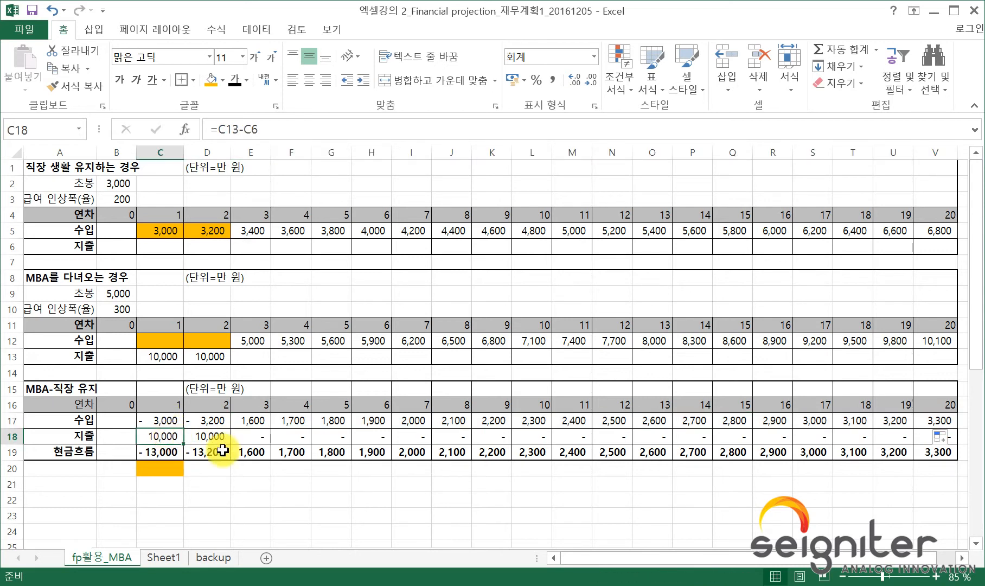
left_click(211, 436)
left_click(79, 453)
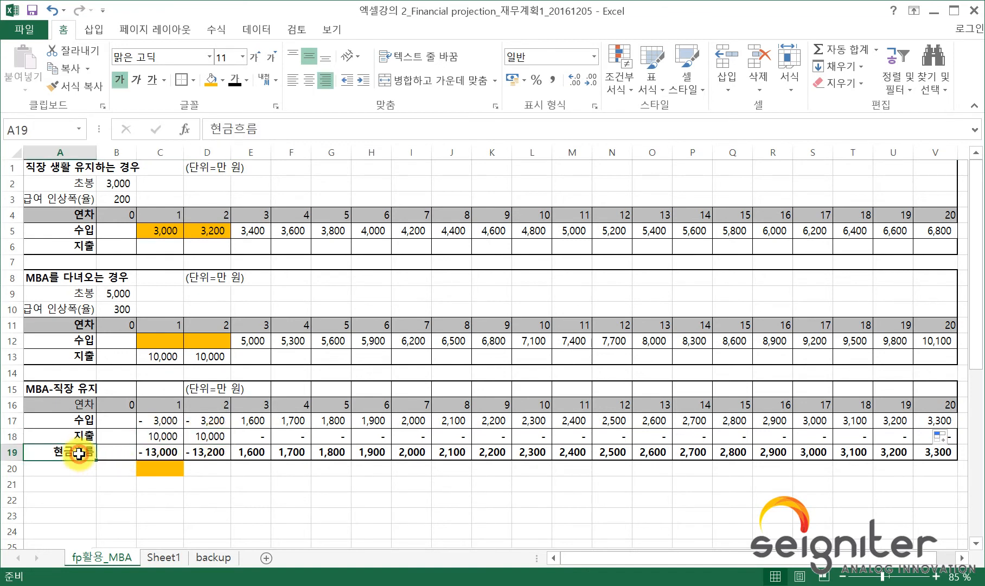
left_click(156, 451)
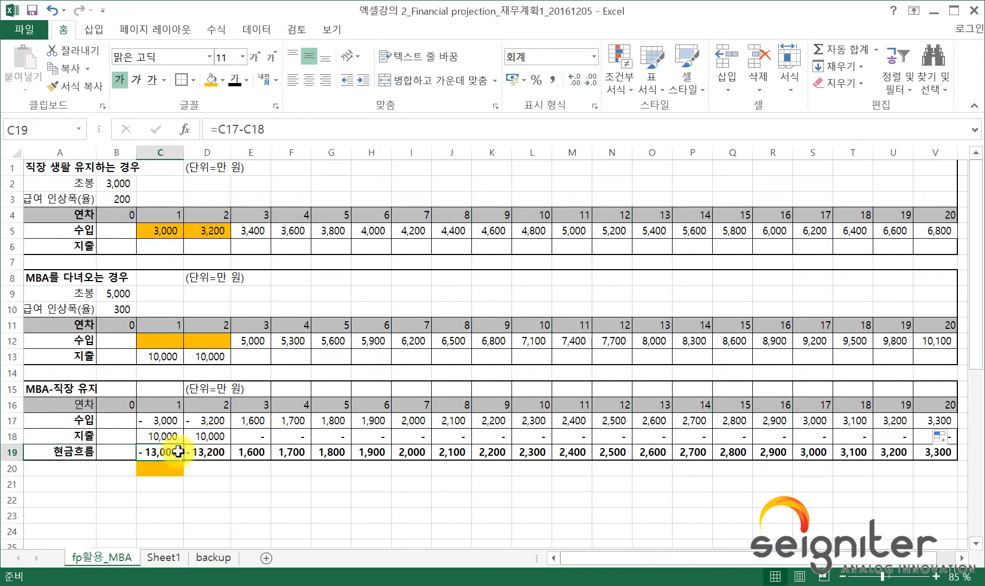
left_click(208, 450)
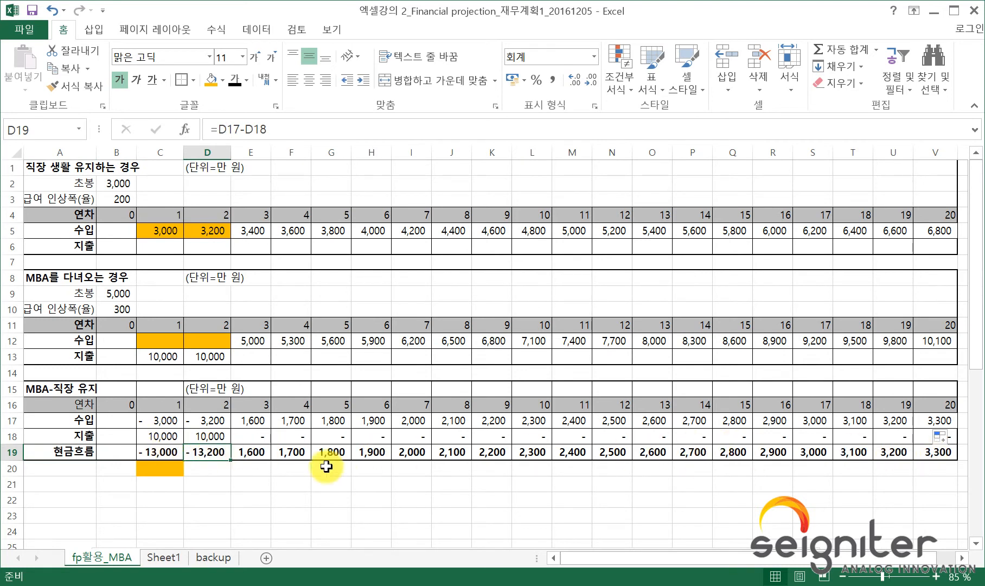
Step: Change the font colour of the cash flow total in C20 to black and check its SUM formula
left_click(150, 467)
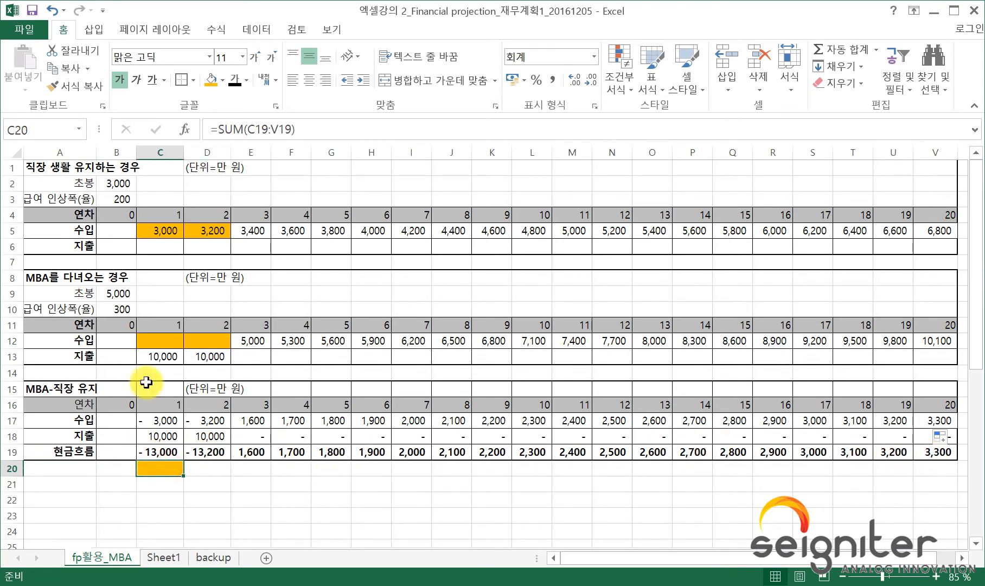
left_click(231, 82)
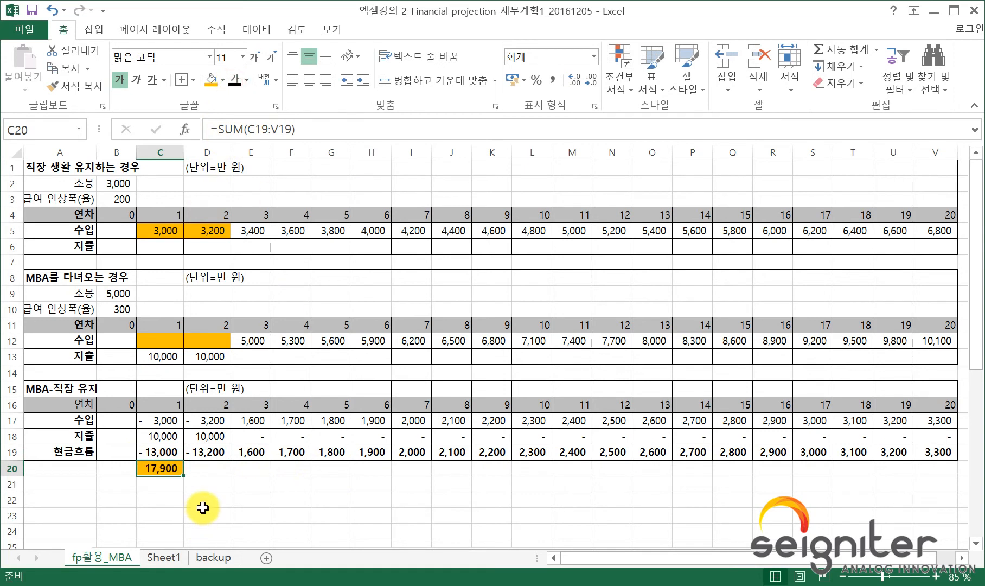
left_click(206, 514)
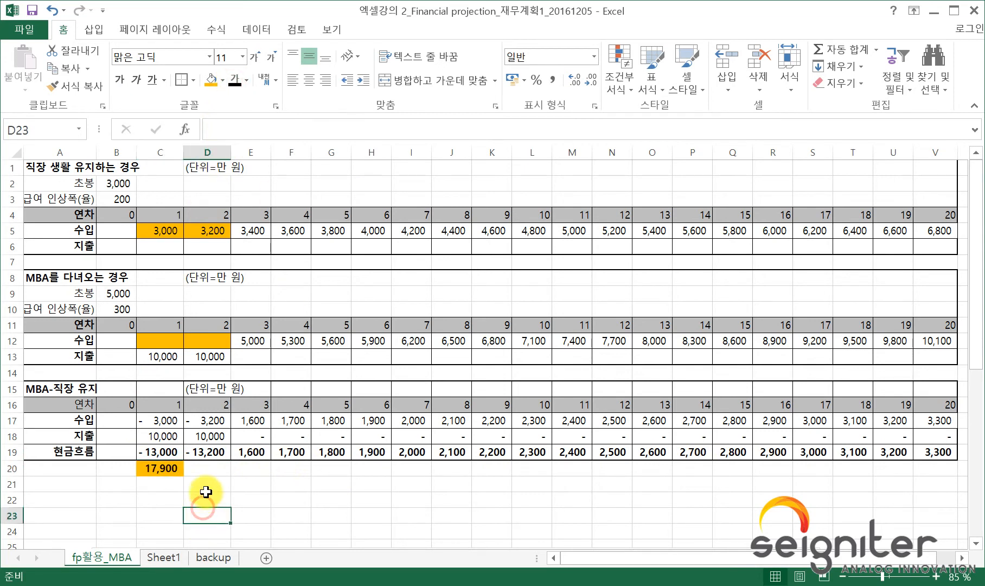
left_click(168, 454)
left_click(160, 470)
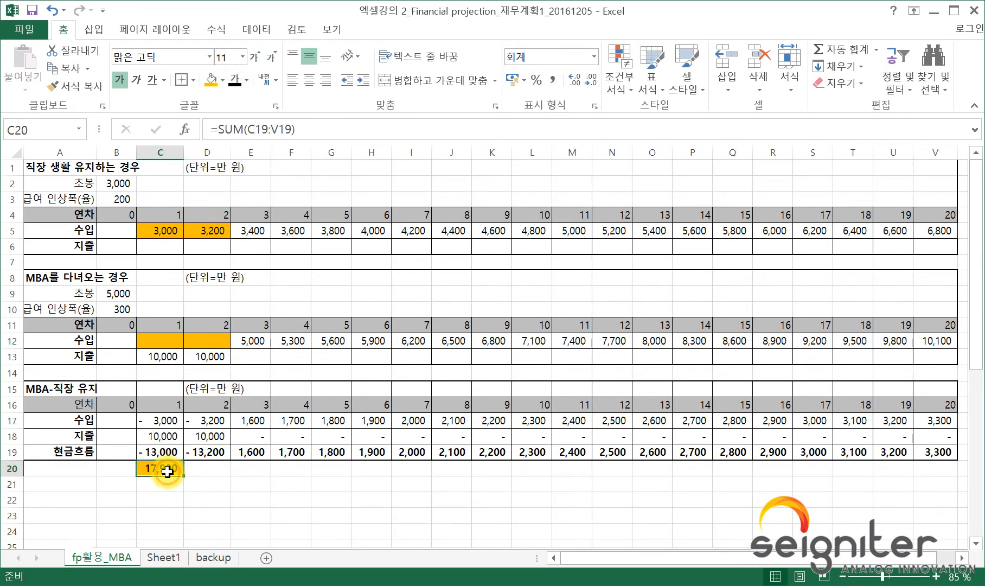
Step: Move the cash flow difference chart up so it sits just beneath the total in C20, starting at about row 21
scroll(582, 537, "down", 3)
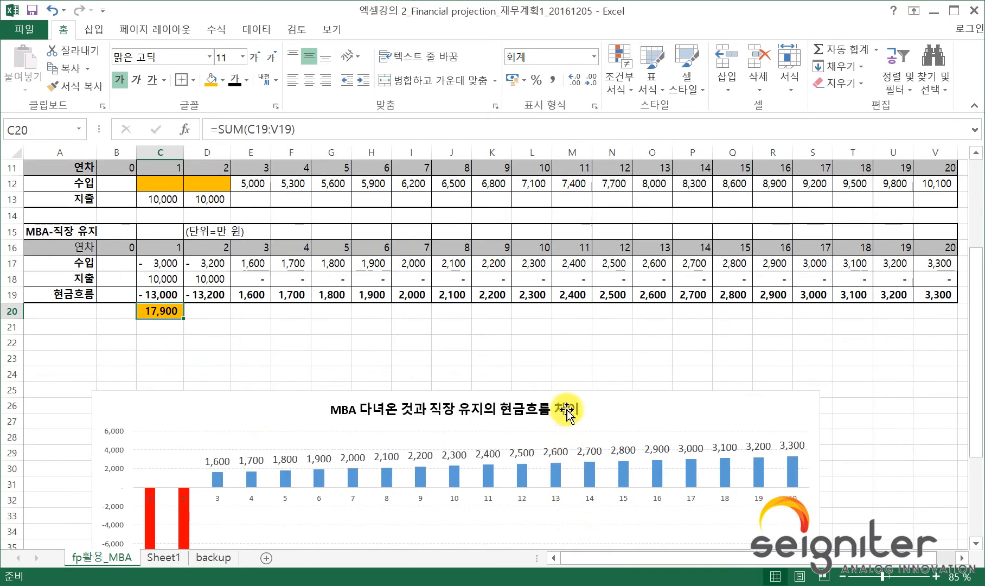
left_click(575, 390)
left_click_drag(575, 391, 566, 319)
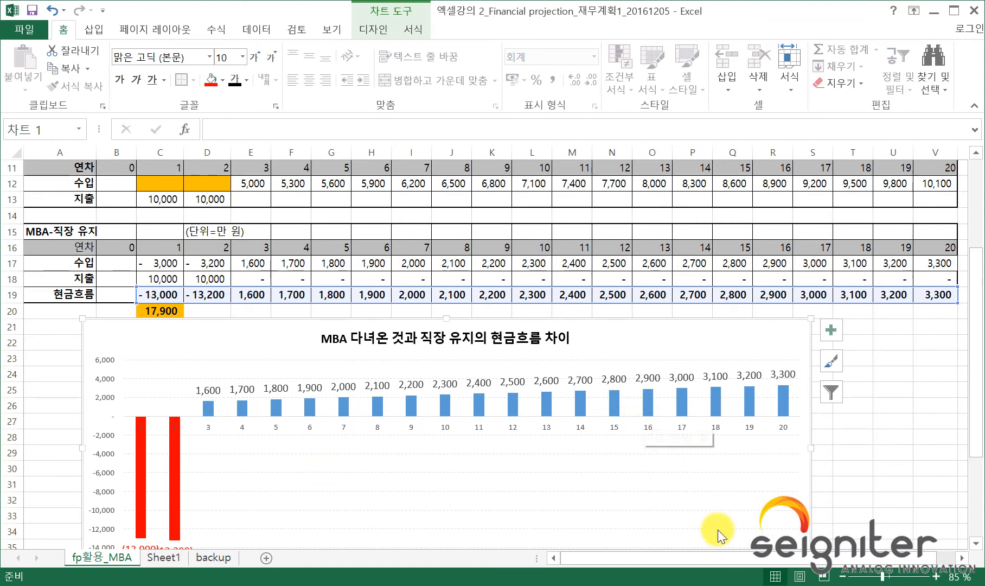
mouse_move(695, 320)
left_mouse_down()
mouse_move(696, 349)
mouse_move(709, 329)
left_mouse_up()
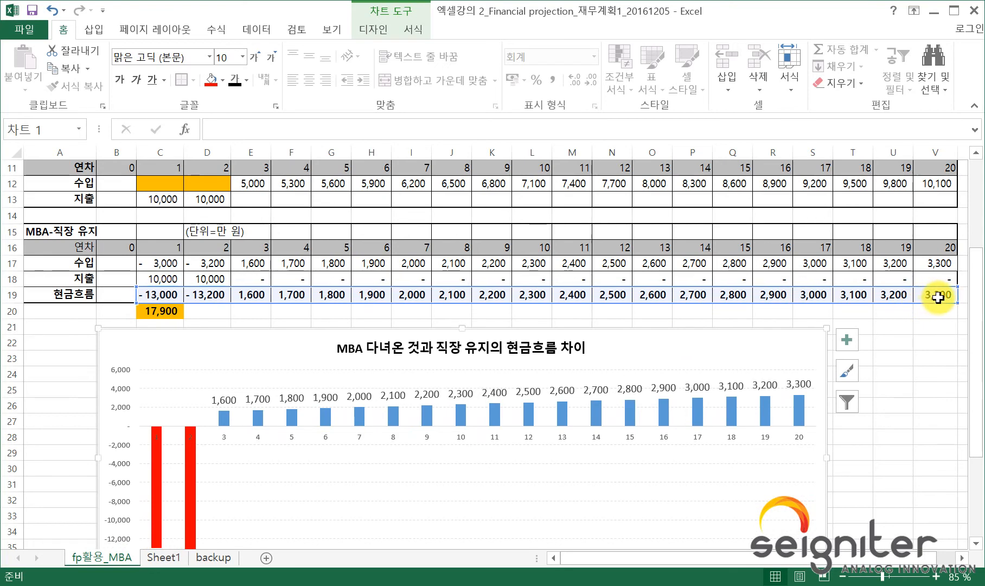
Step: Set the MBA scenario's expenses for years 1 and 2, in C13 and D13, to 13,000 each
scroll(938, 297, "up", 2)
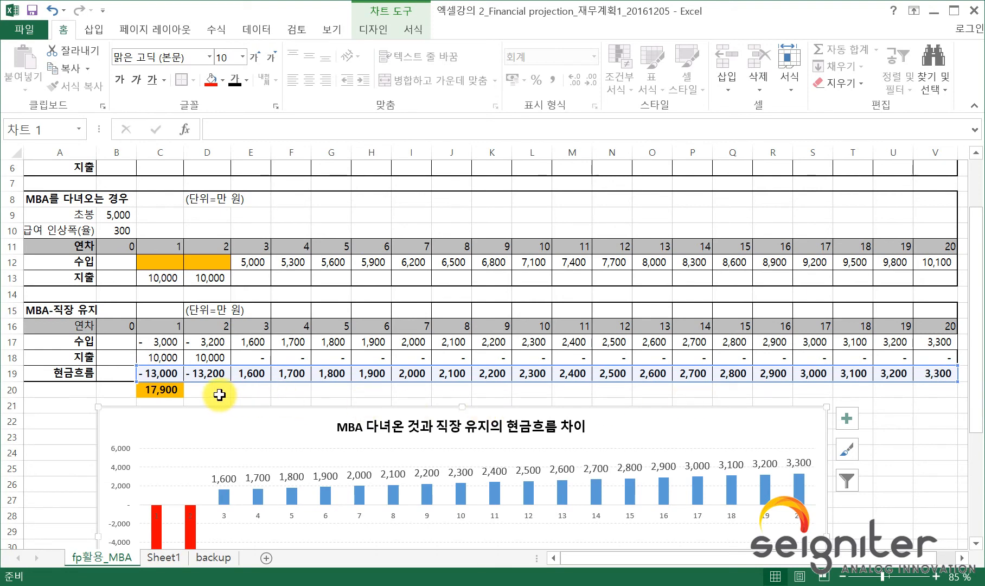
scroll(251, 403, "up", 2)
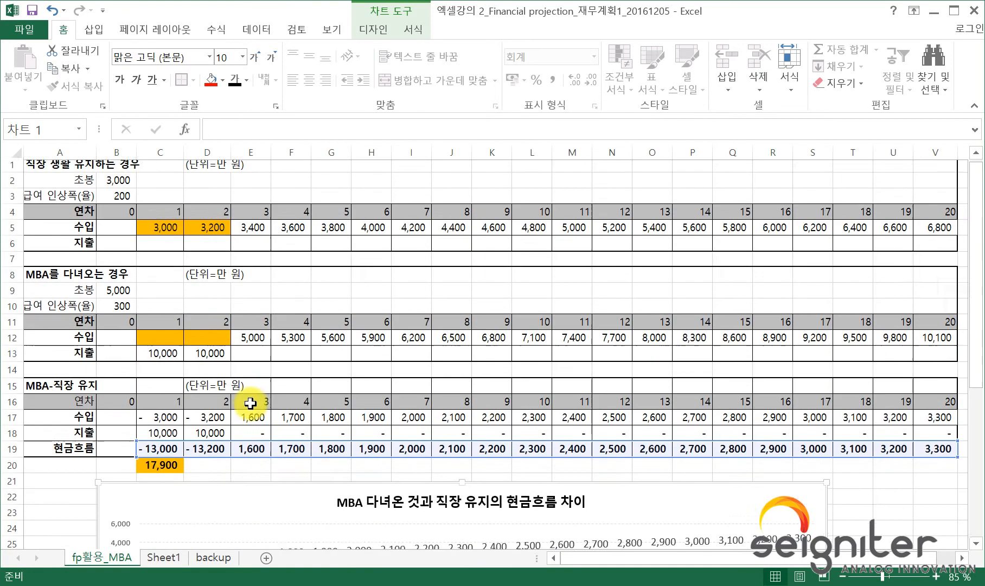
left_click(167, 356)
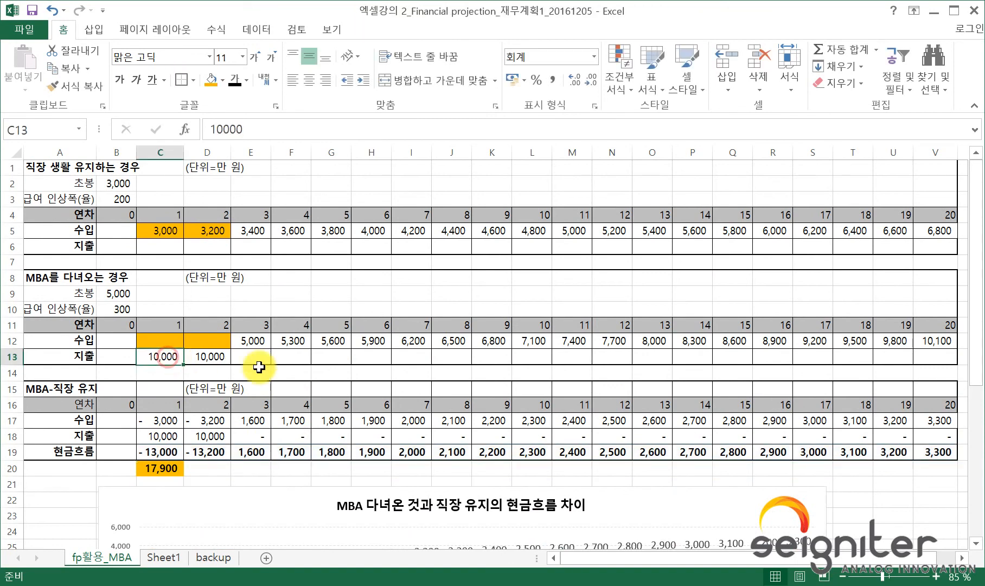
left_click(221, 132)
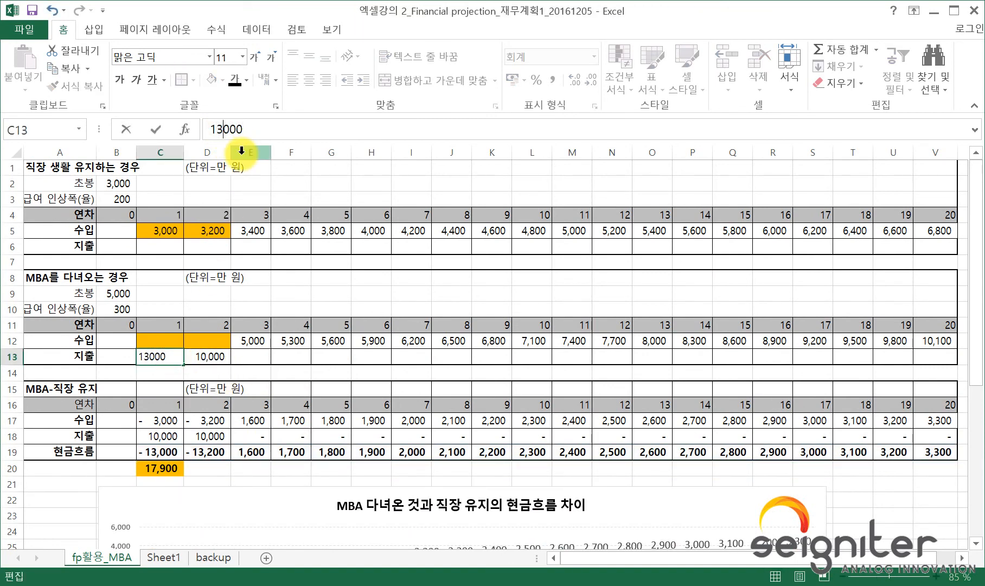
type("3")
key("ctrl+Return")
key("Right")
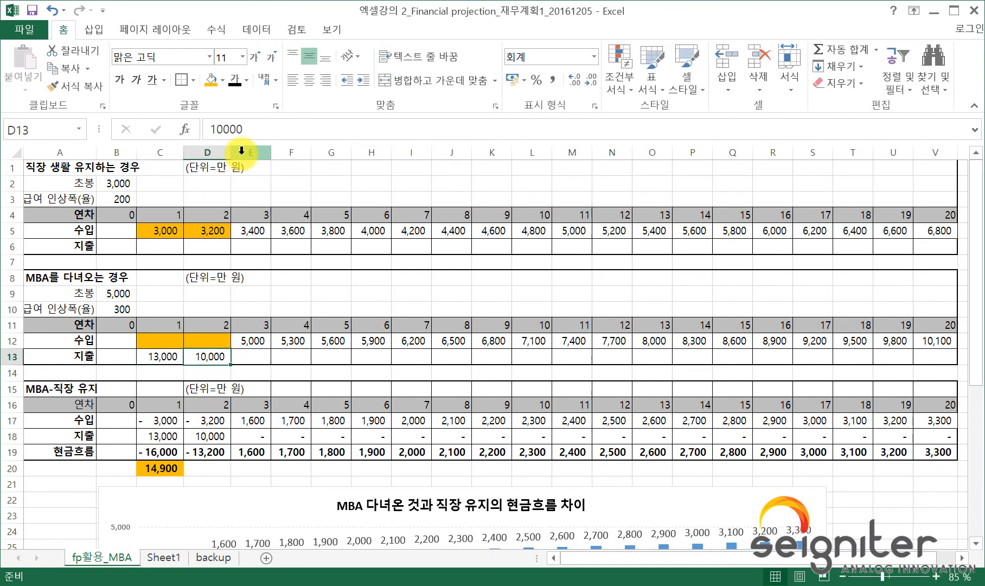
type("13")
key("Return")
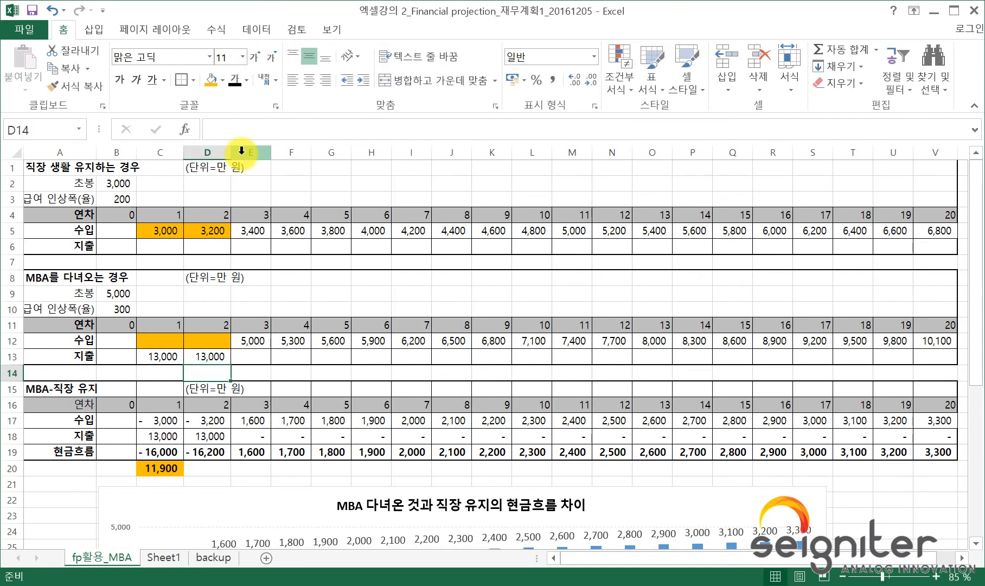
Step: Check the cash flow total in C20 and the cash flow difference chart after the expense change
left_click(163, 467)
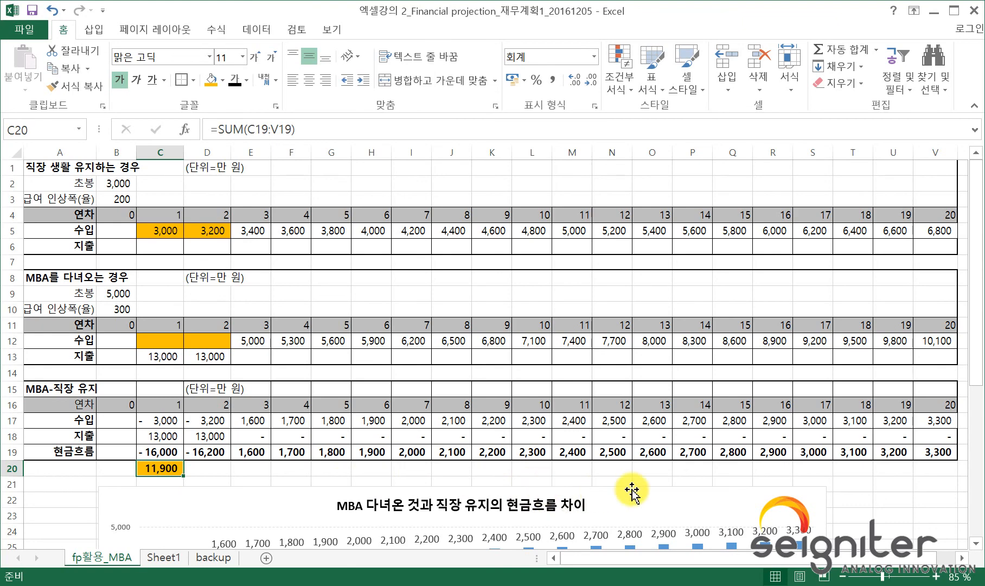
scroll(631, 485, "down", 3)
scroll(631, 486, "down", 2)
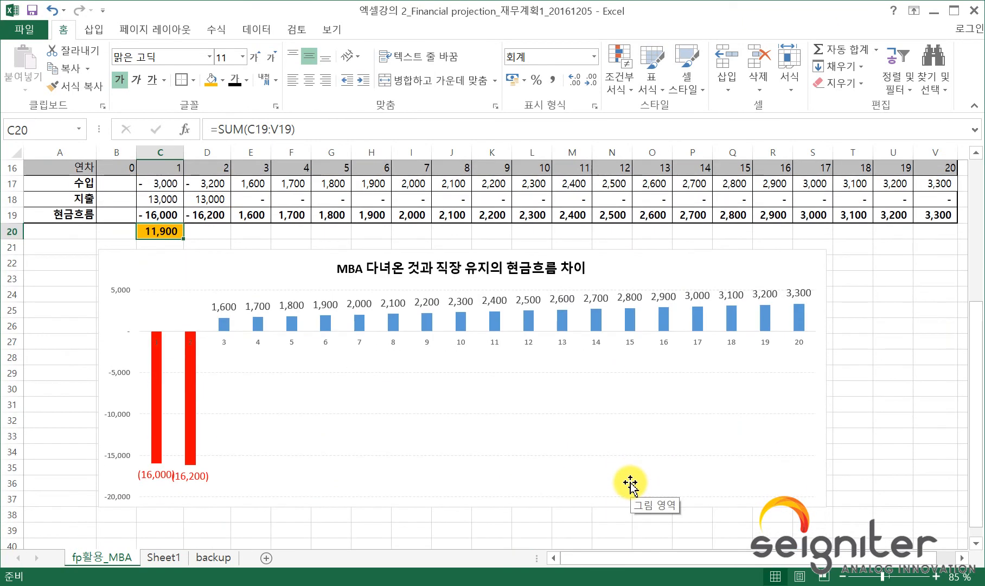